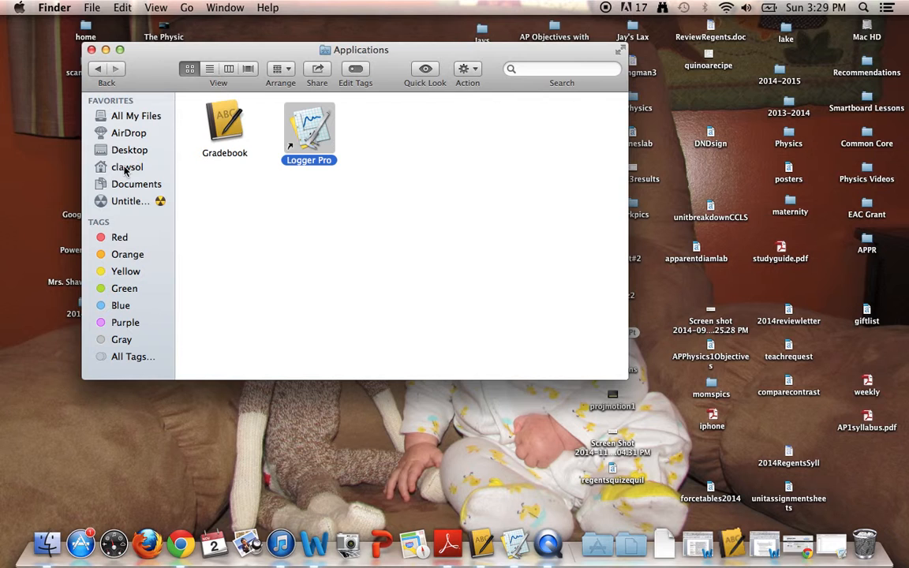
Launch Logger Pro from the Applications folder inside the user's home folder
key(Escape)
click(120, 168)
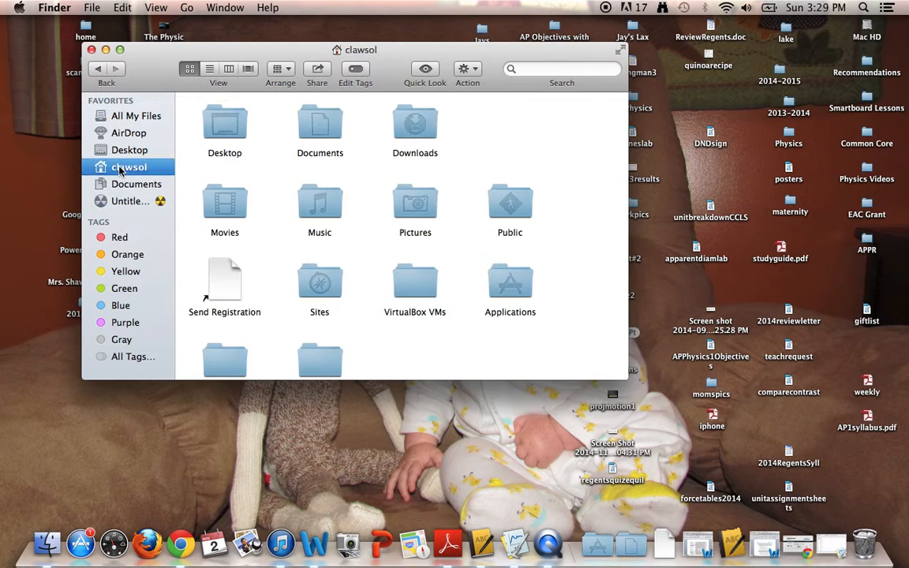
double_click(527, 288)
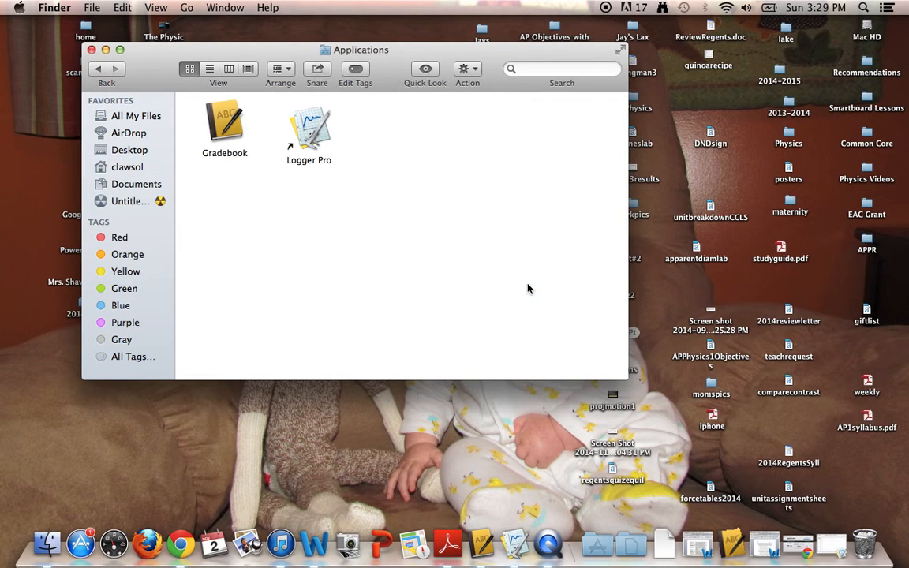
double_click(313, 136)
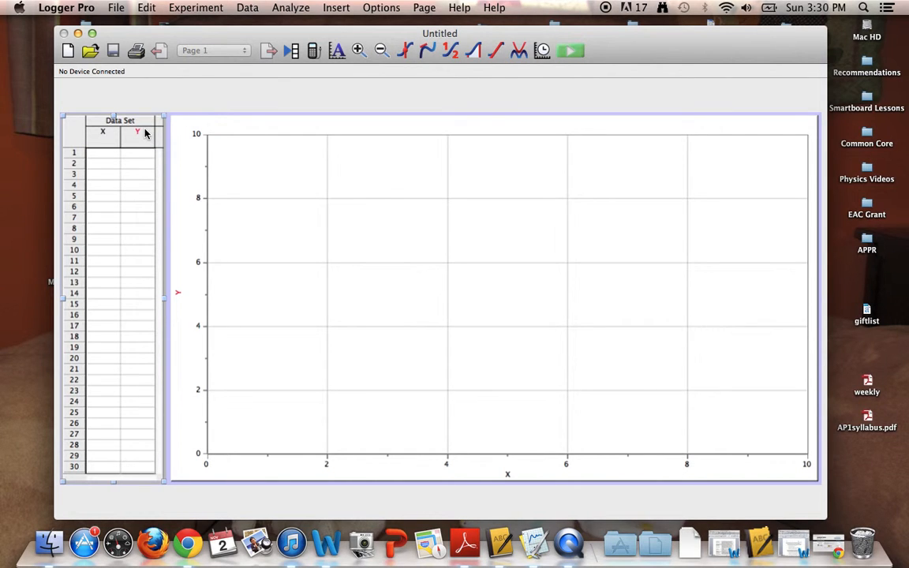
Enter the values 2, 4, 6, 8 and 10 in rows 1 to 5 of the X column
click(102, 153)
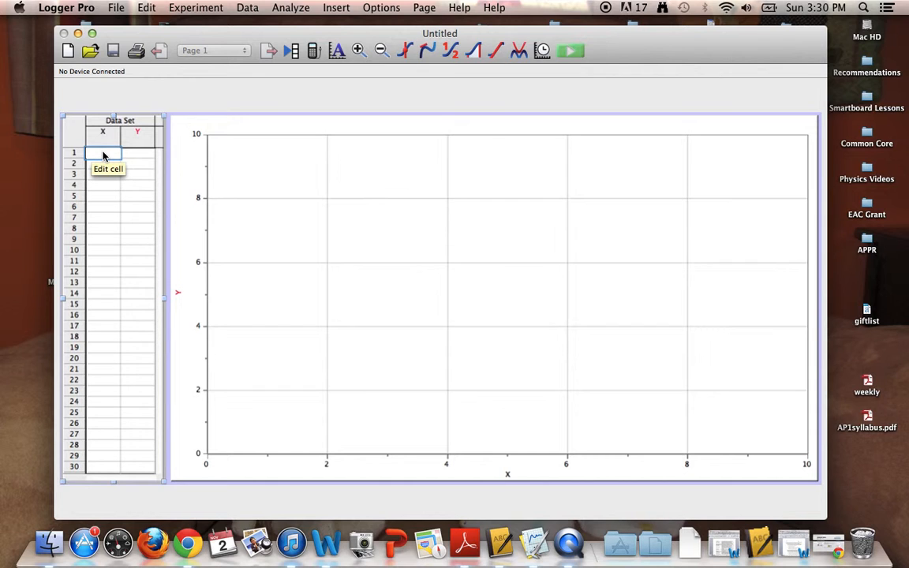
text(2)
key(Tab)
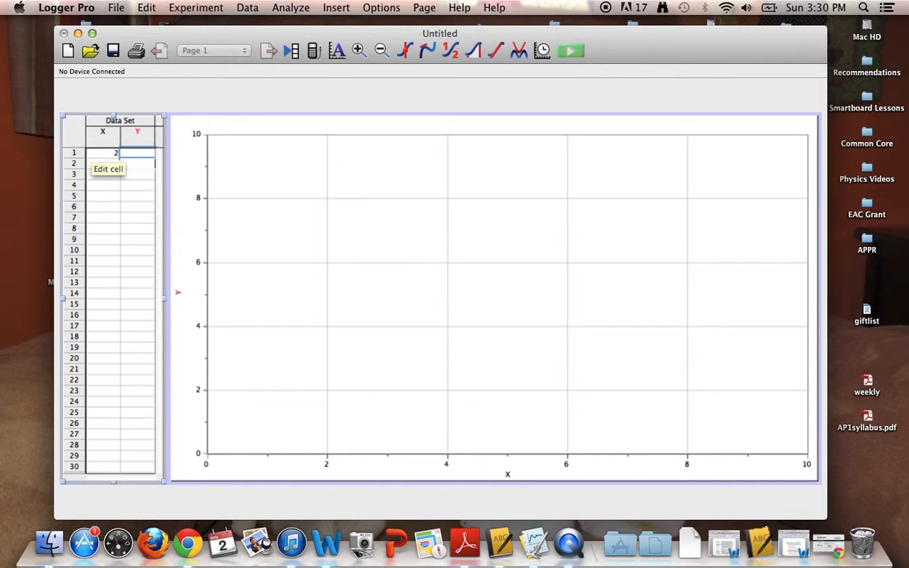
click(95, 166)
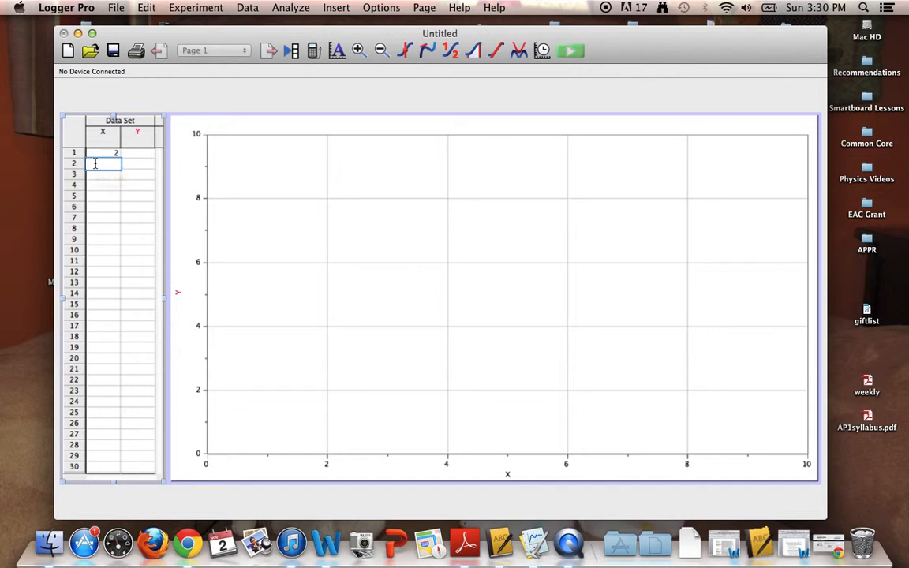
key(Return)
text(6)
key(Return)
text(8)
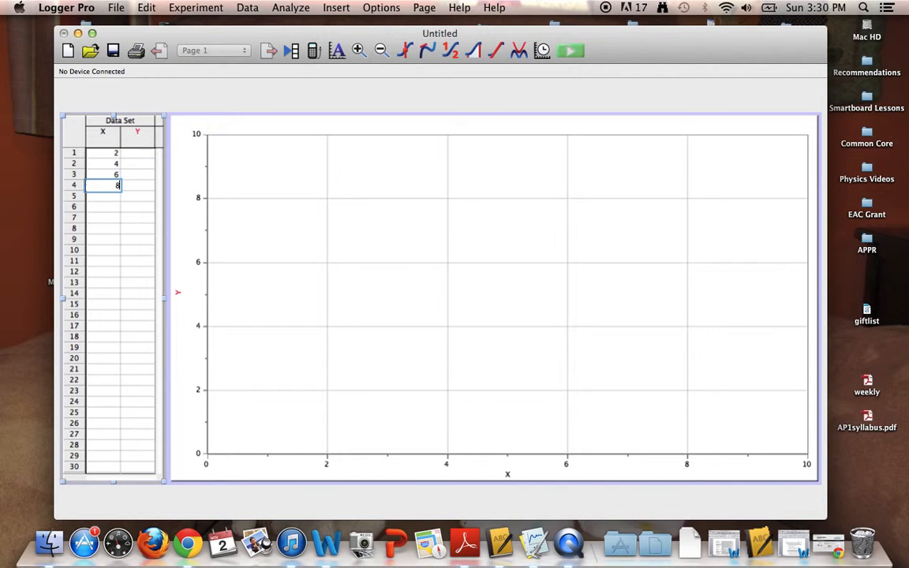
key(Return)
text(10)
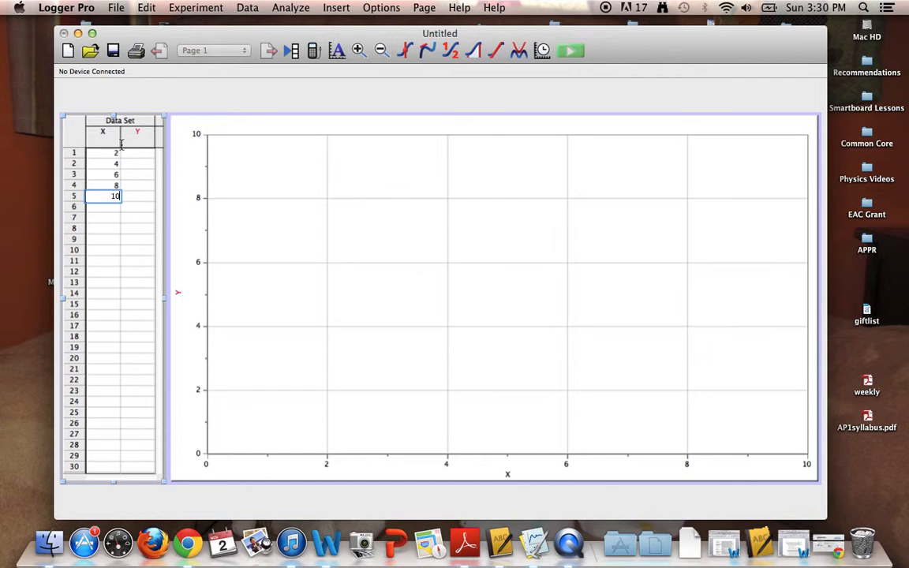
Enter the values 5, 10, 15, 20 and 26 in rows 1 to 5 of the Y column
click(133, 154)
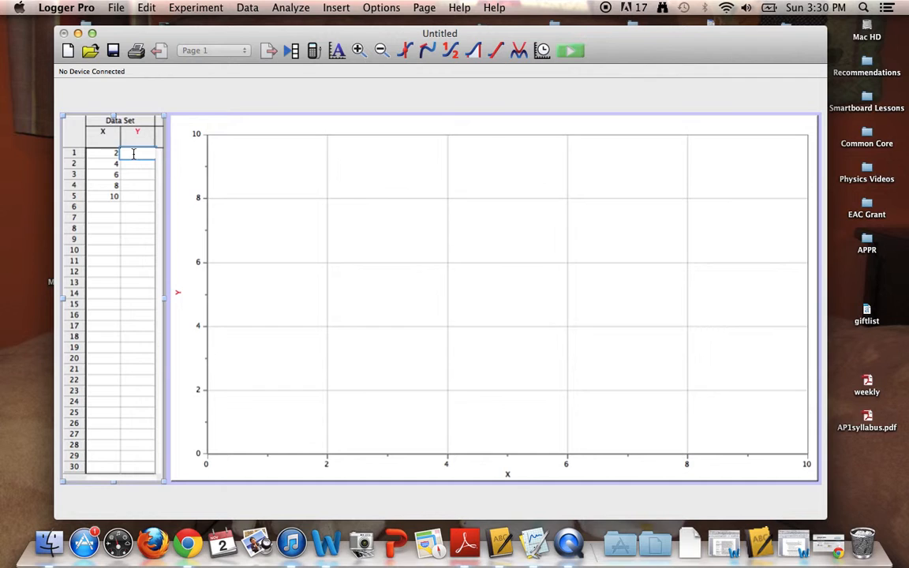
text(5)
key(Return)
text(10)
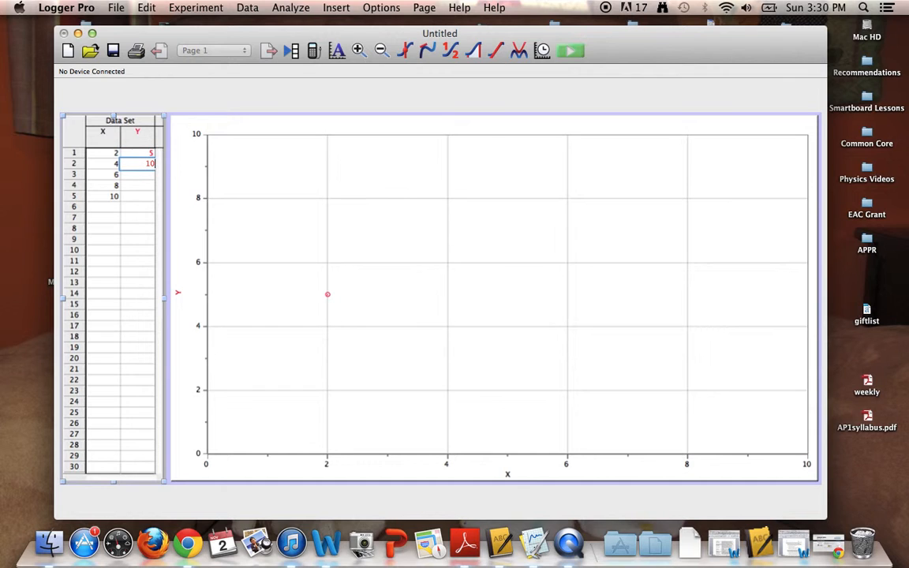
key(Return)
text(15)
key(Return)
text(20)
key(Return)
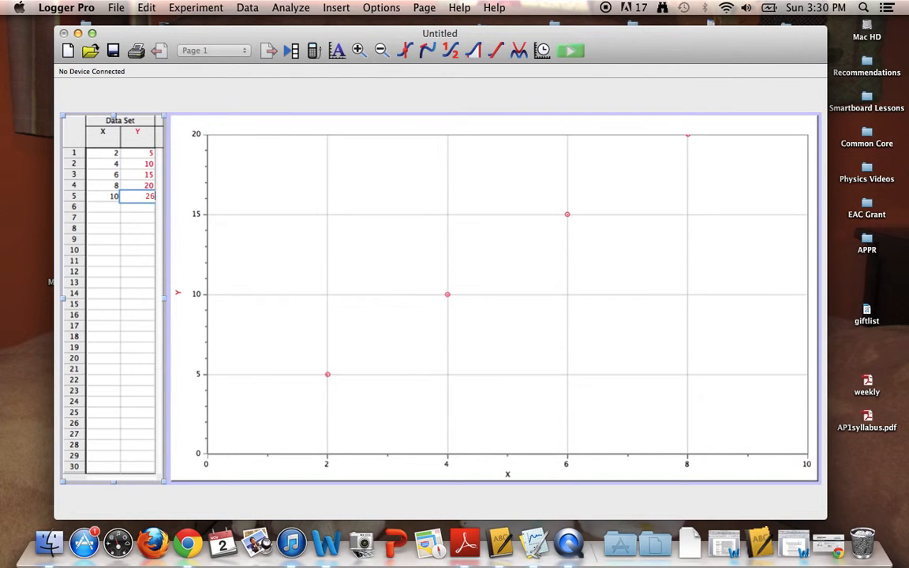
key(Return)
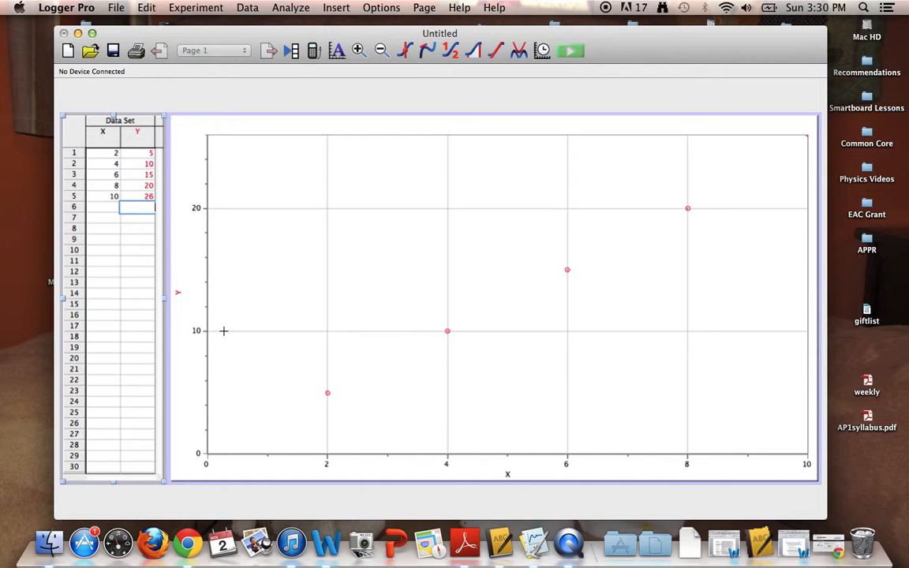
Set the graph's vertical axis maximum to 40 and its horizontal axis maximum to 12
click(201, 136)
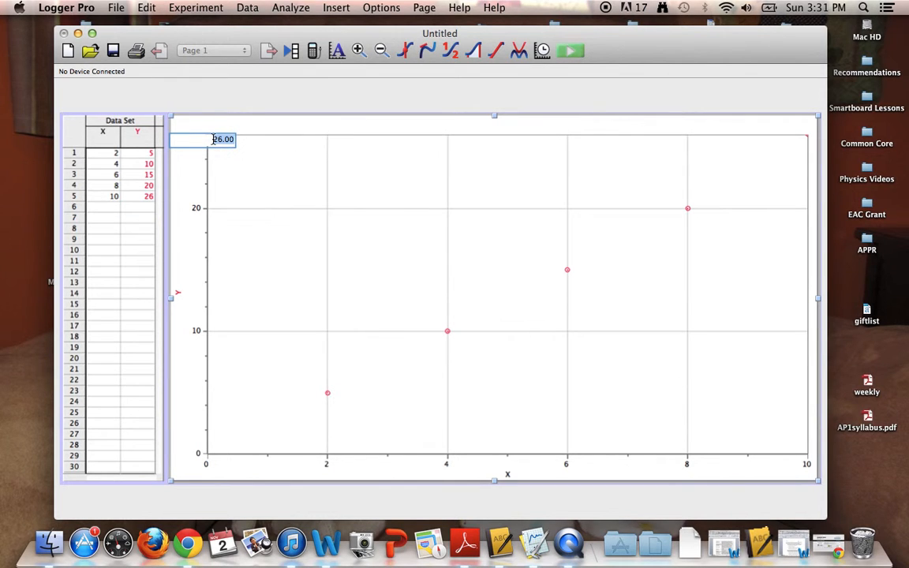
text(40)
key(Return)
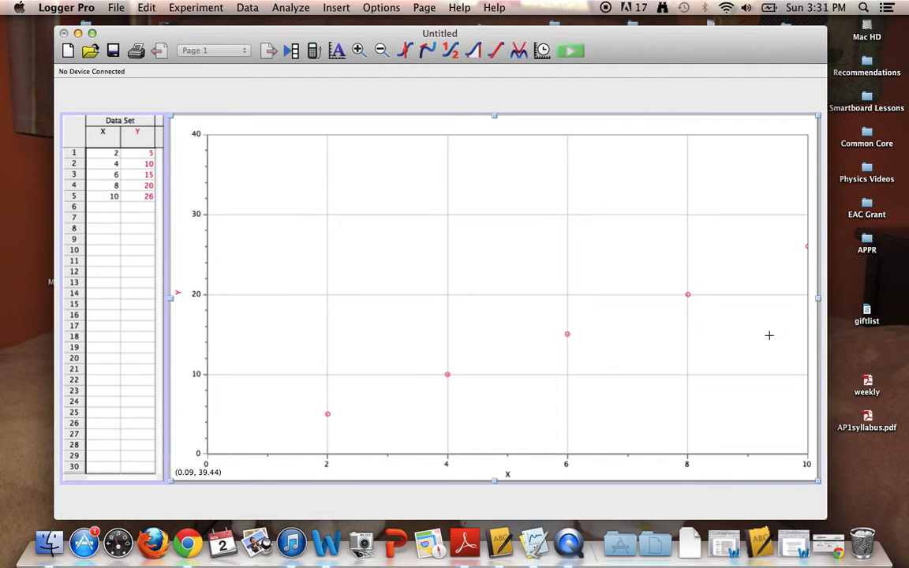
click(807, 464)
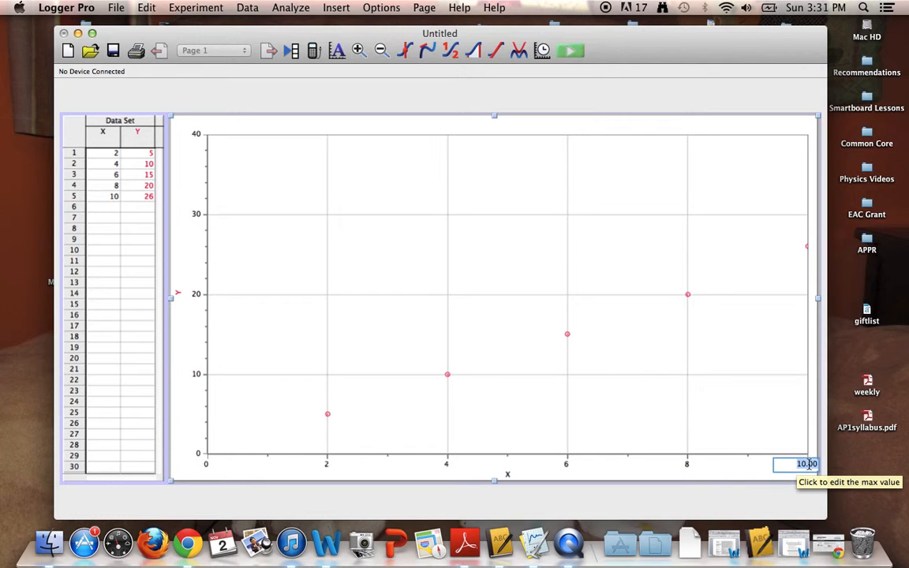
text(12)
key(Return)
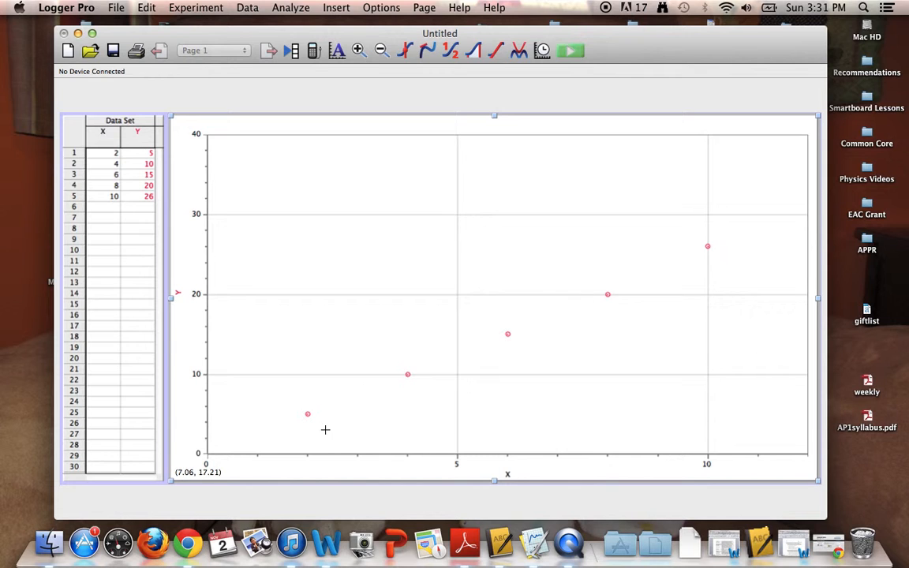
Turn on Connect Points in the graph options to join the plotted points with lines
double_click(662, 336)
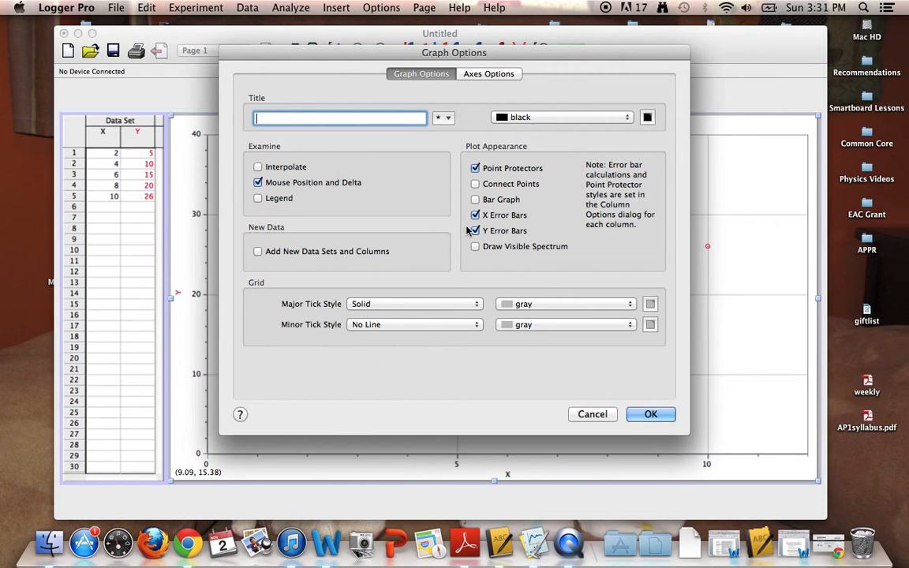
click(476, 186)
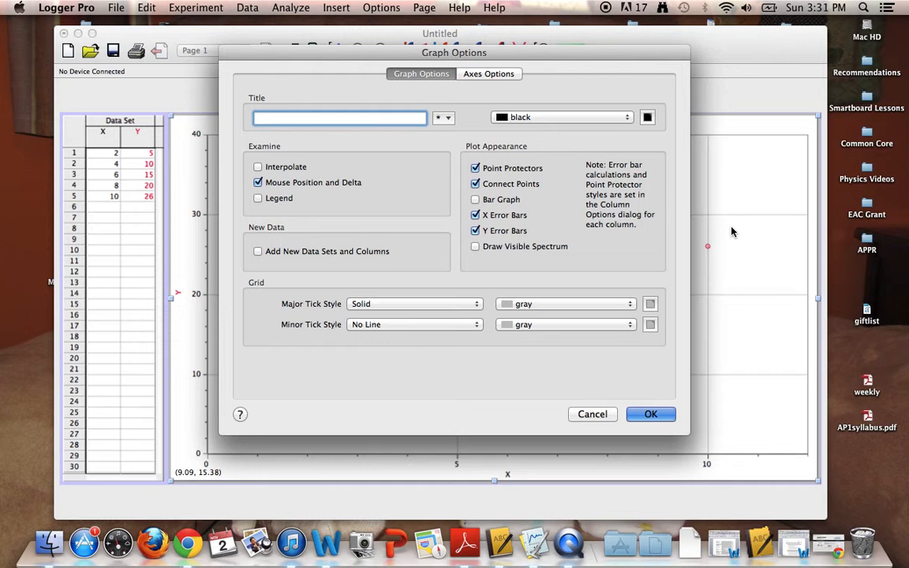
click(653, 414)
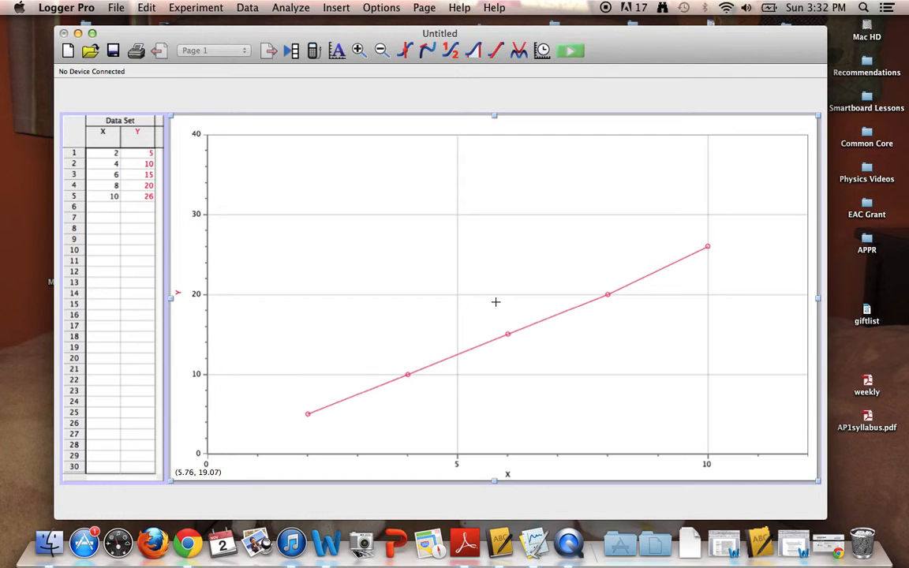
Turn off Connect Points in the graph options to remove the lines between the plotted points
double_click(555, 151)
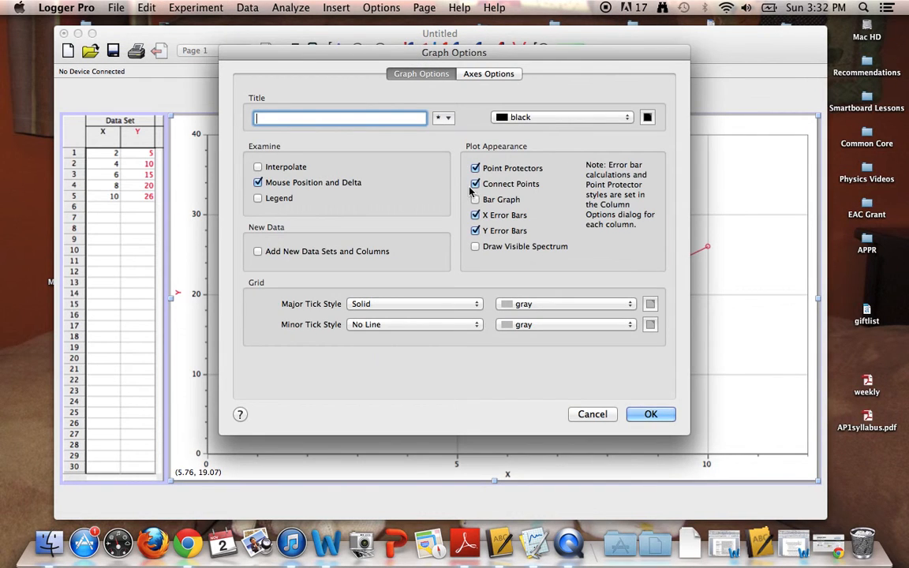
click(476, 185)
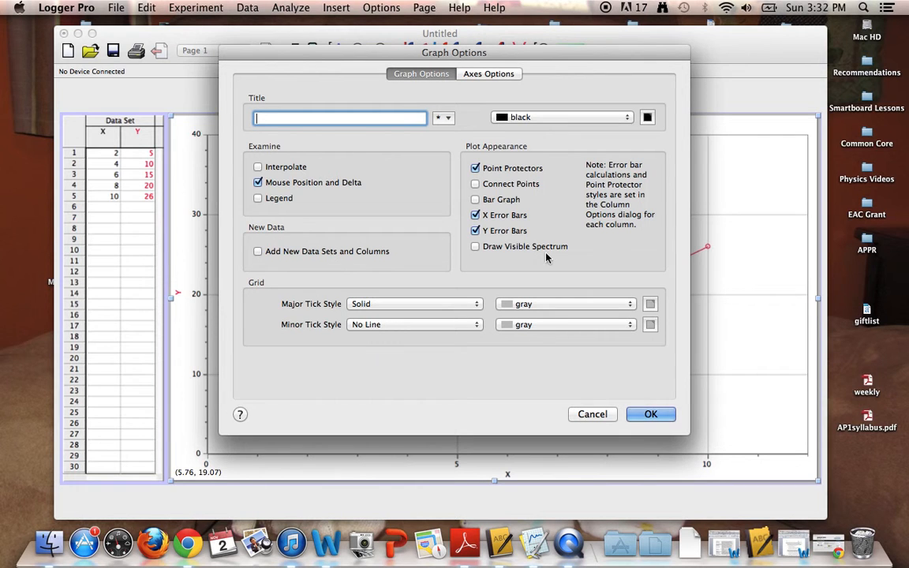
click(652, 415)
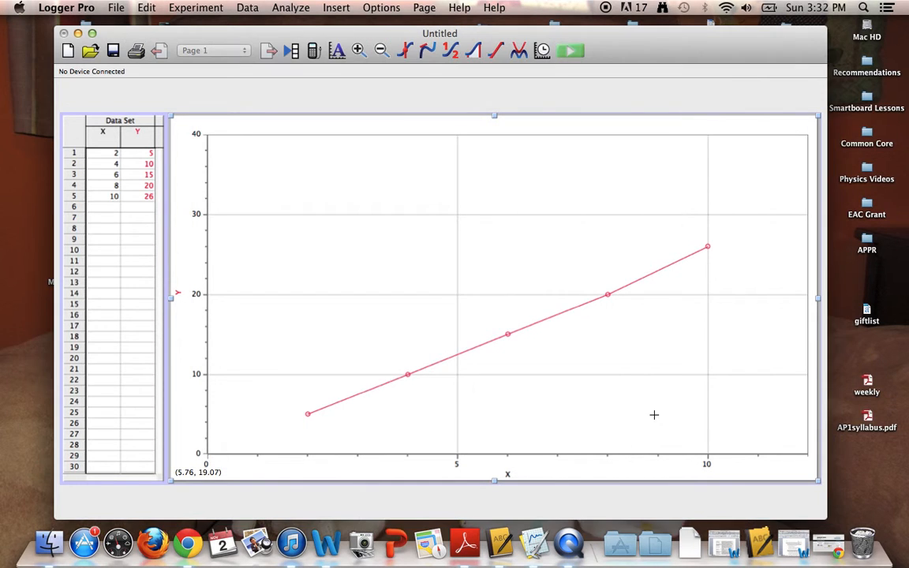
Rename the X column to Time and set its units to s
double_click(105, 134)
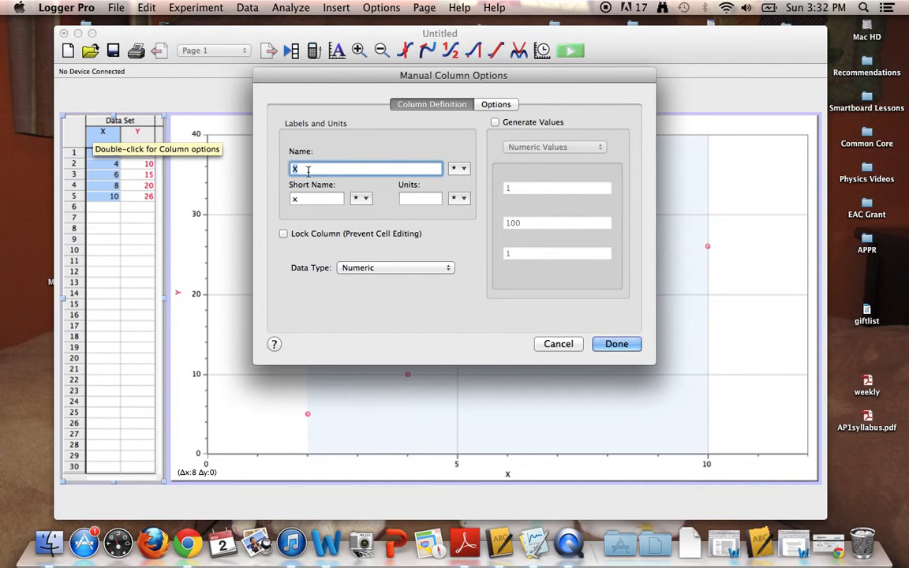
key(BackSpace)
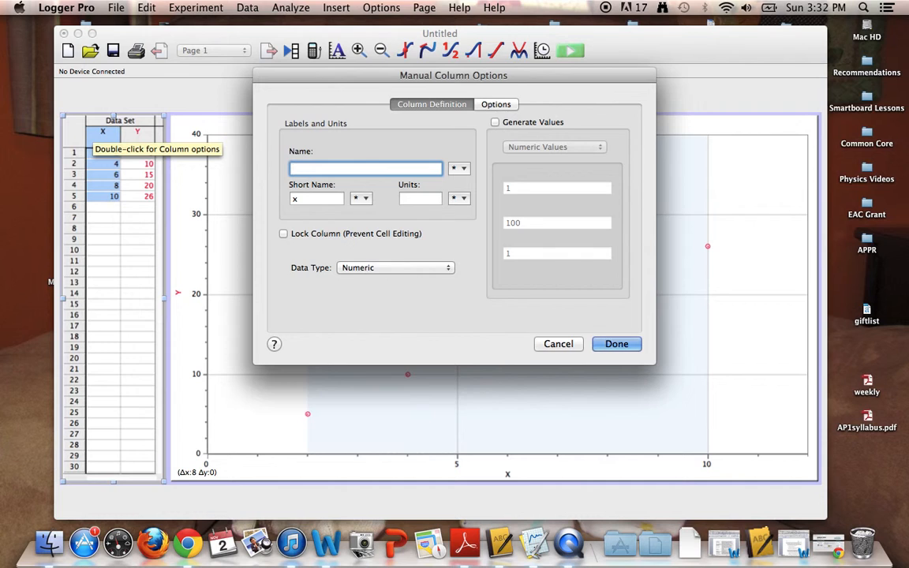
text(Time)
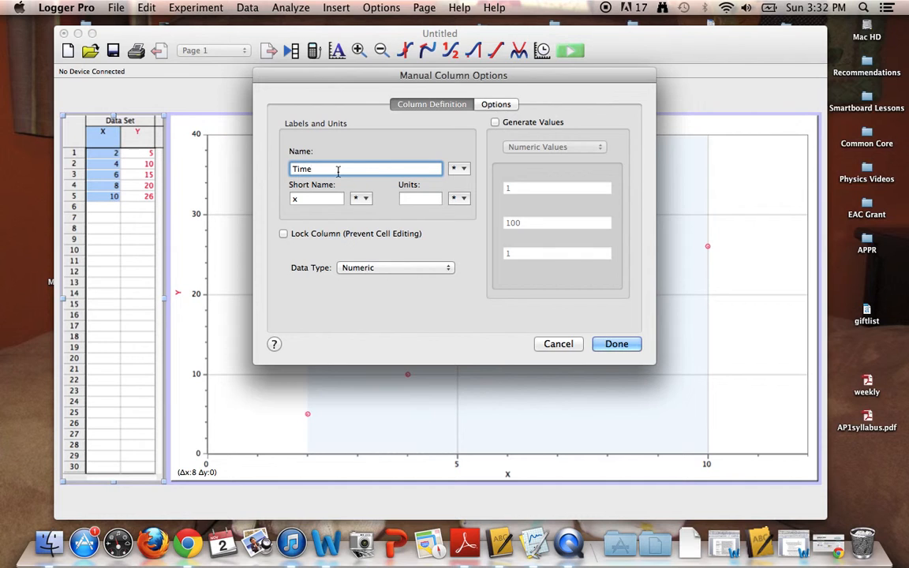
click(427, 200)
text(s)
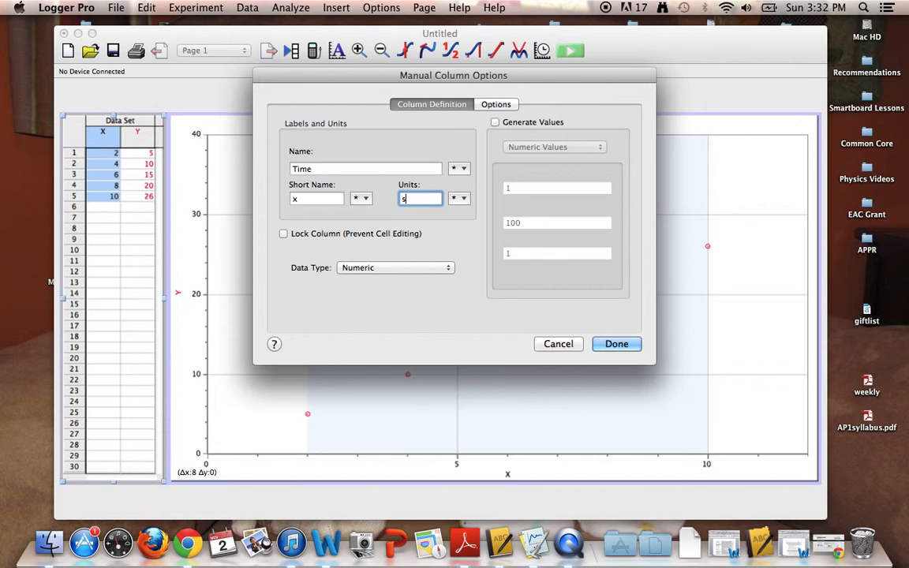
click(611, 345)
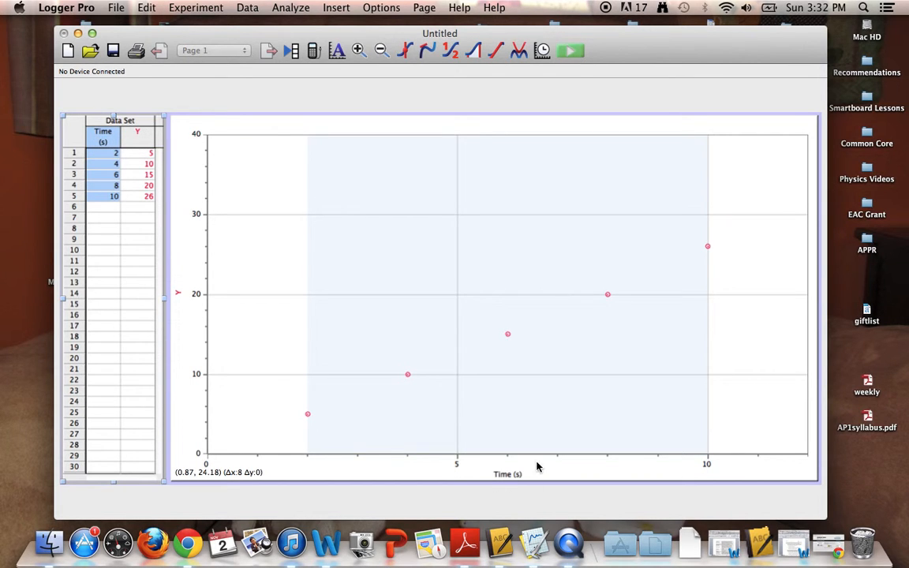
Rename the Y column to Distance and set its units to m
double_click(140, 137)
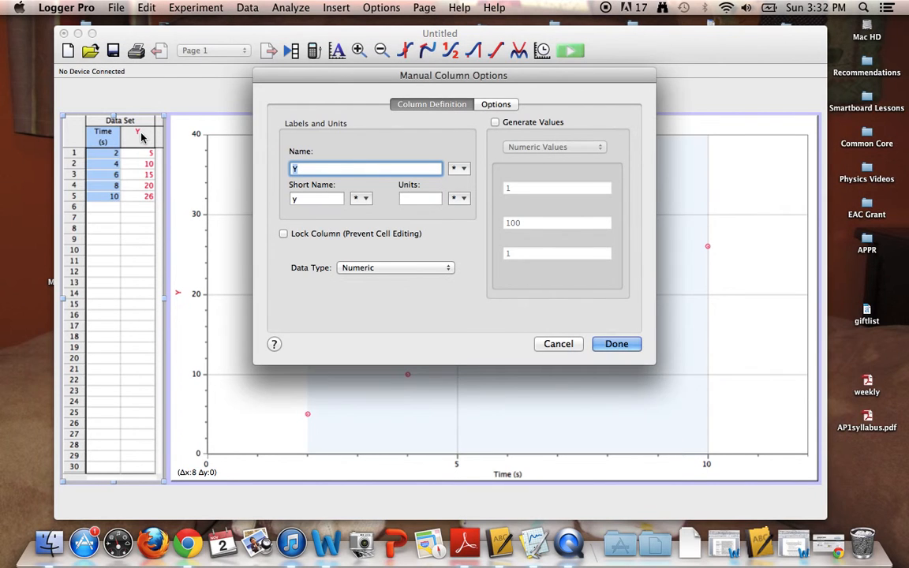
key(BackSpace)
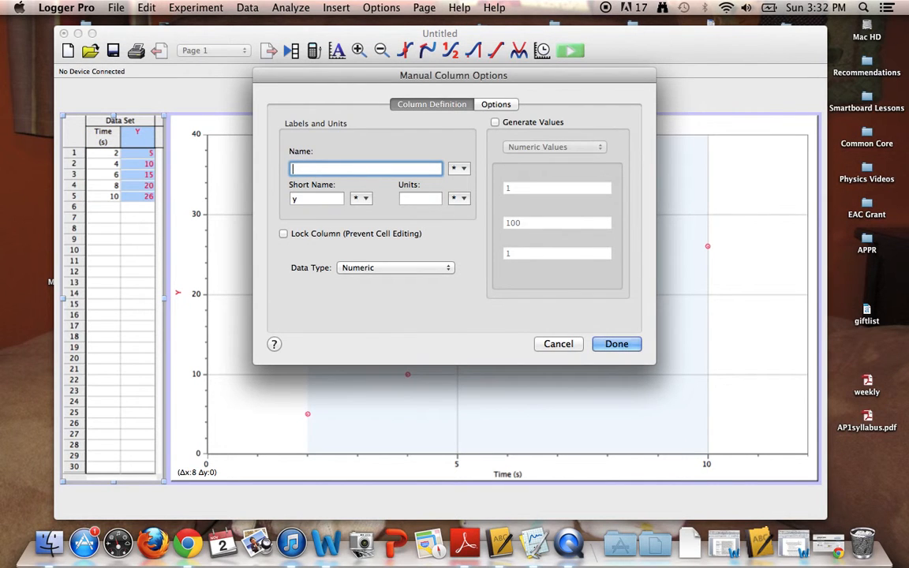
text(Distance)
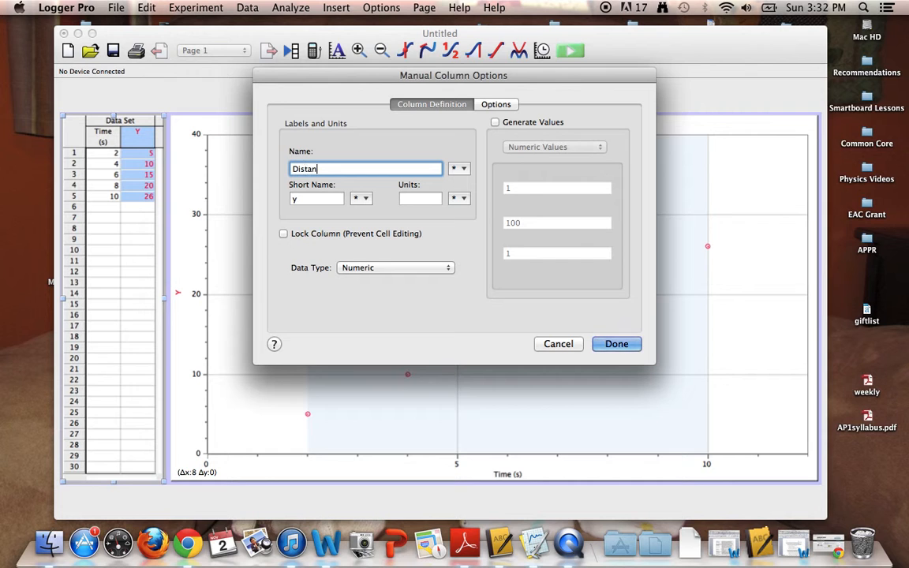
click(411, 199)
text(m/s)
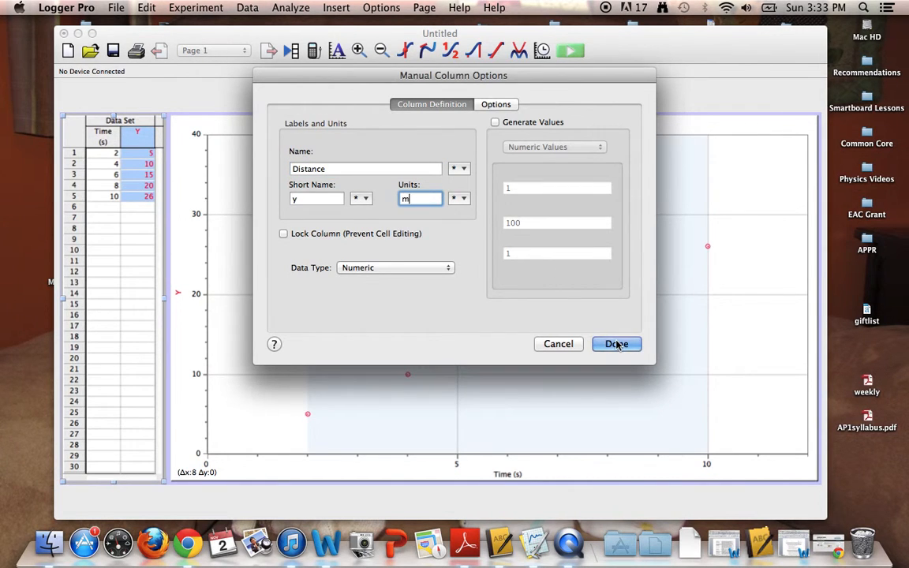
click(616, 344)
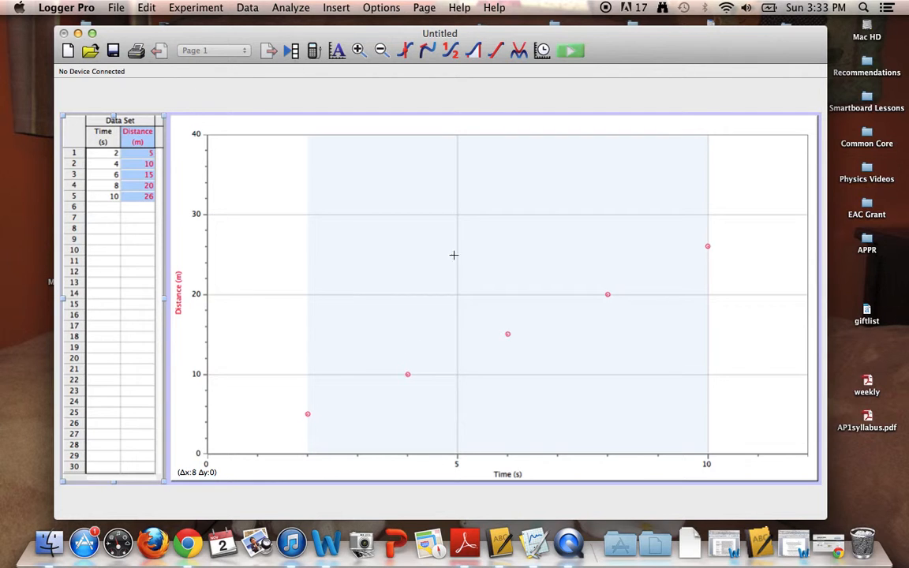
Clear the data selection on the graph and apply a linear fit to the Distance data
click(730, 342)
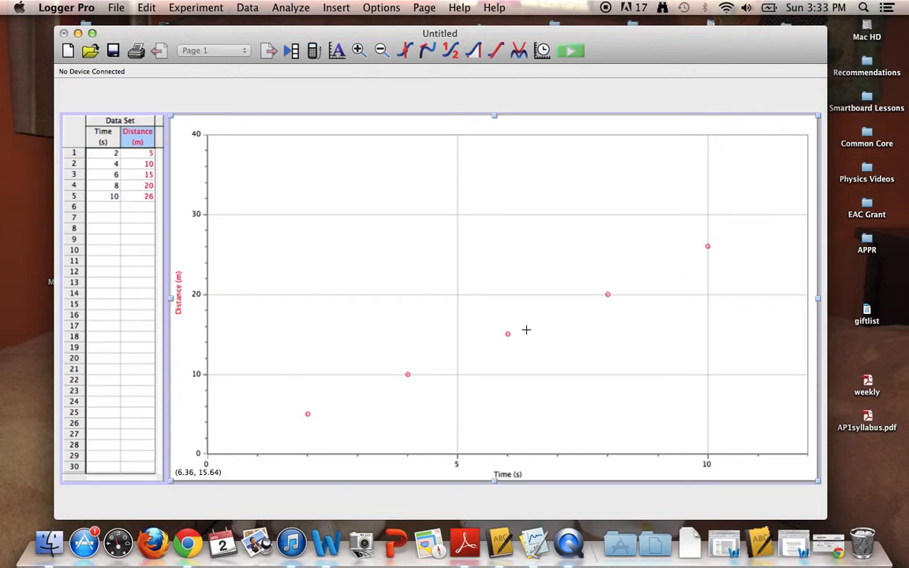
click(496, 52)
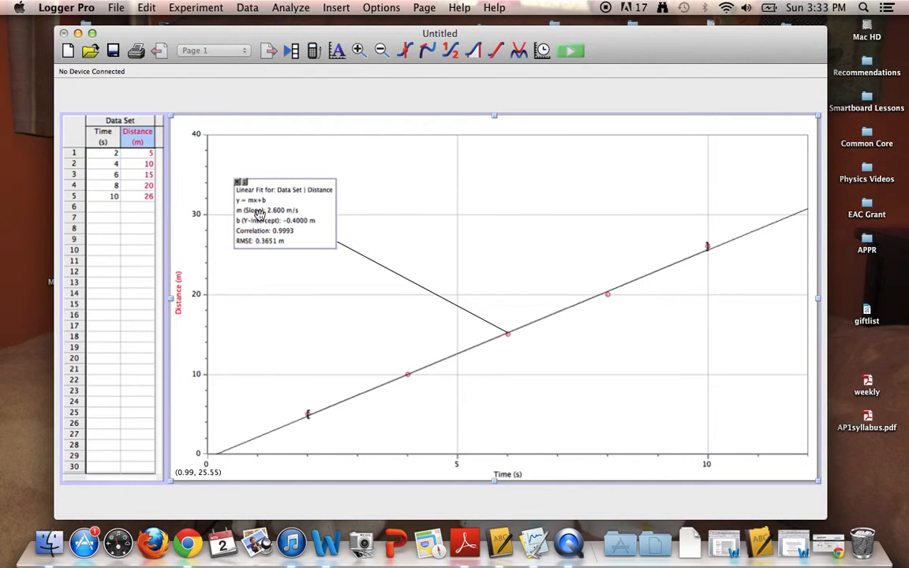
Turn off Show on Graph for the linear fit to hide its results box while keeping the fitted line
double_click(305, 210)
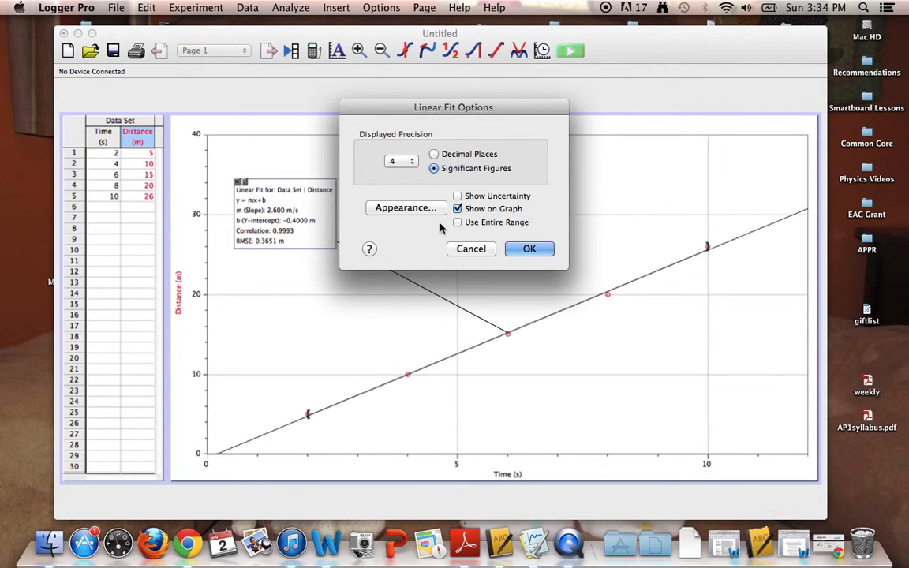
click(457, 208)
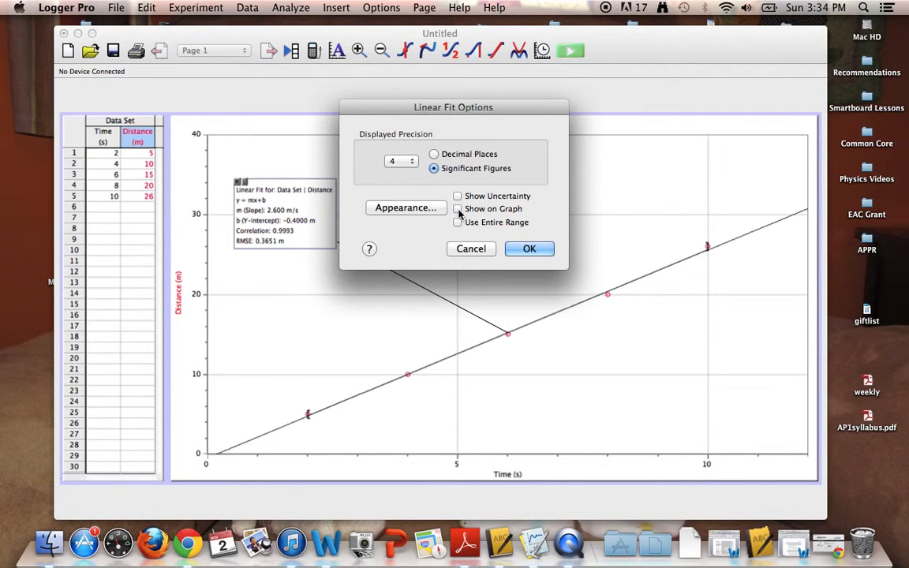
click(527, 249)
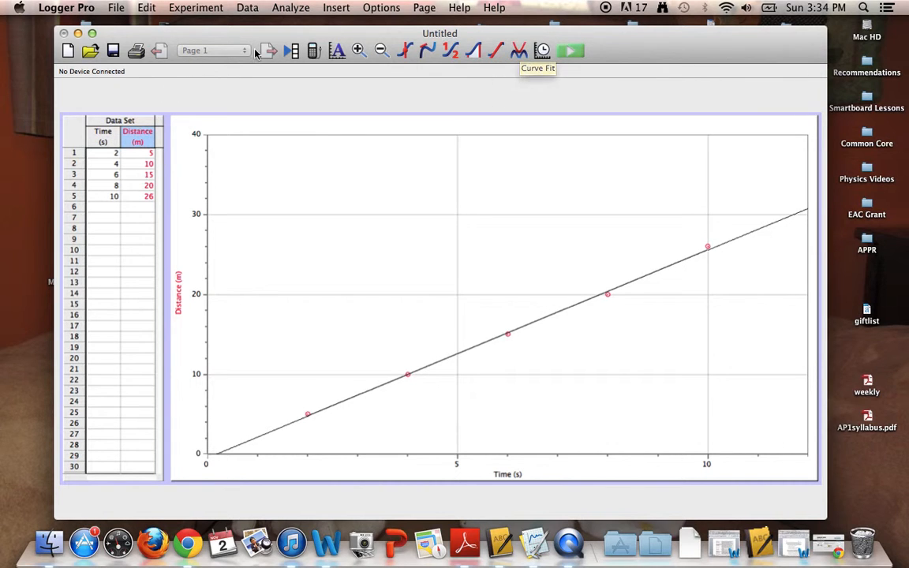
Add a new data set and bring its empty Time and Distance columns into view in the table
click(248, 8)
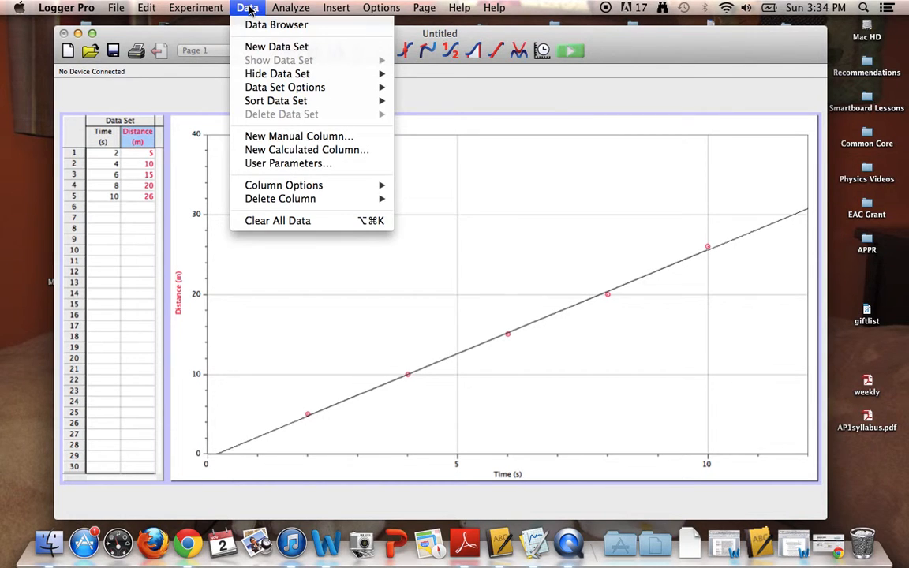
click(258, 49)
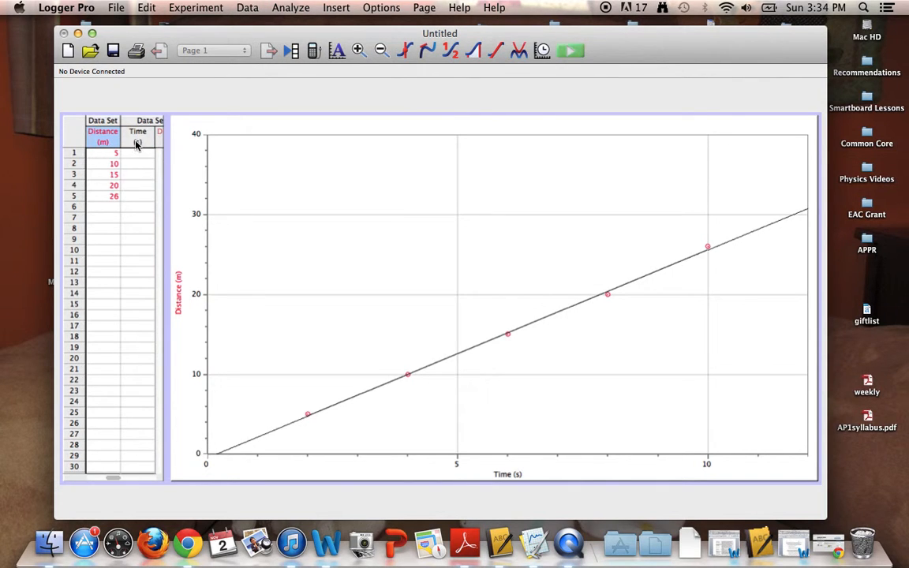
click(136, 144)
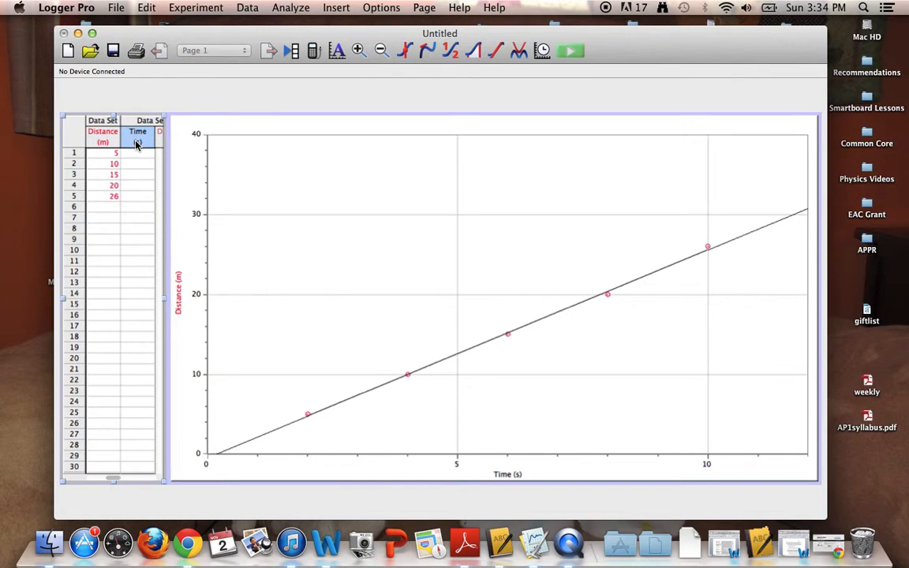
scroll(136, 145, right, 1)
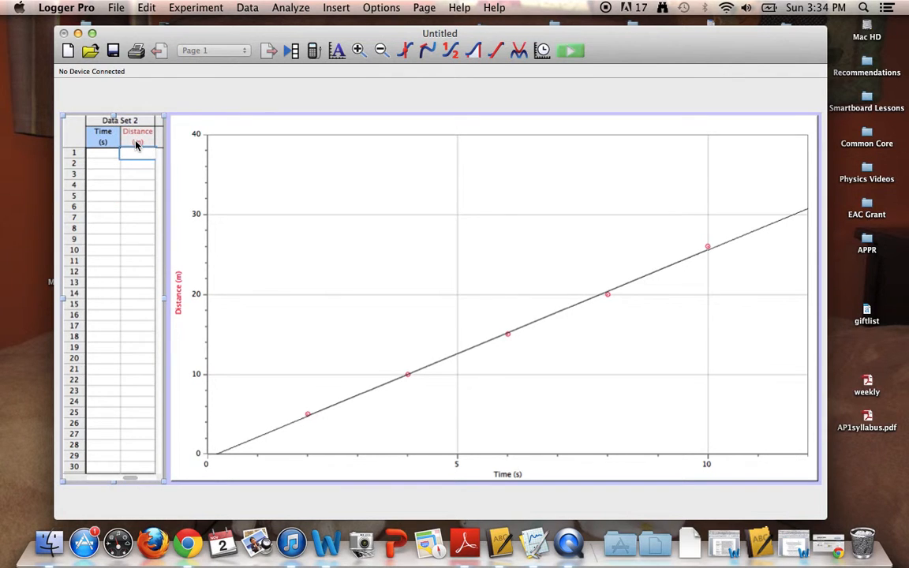
text(5)
key(Tab)
text(4)
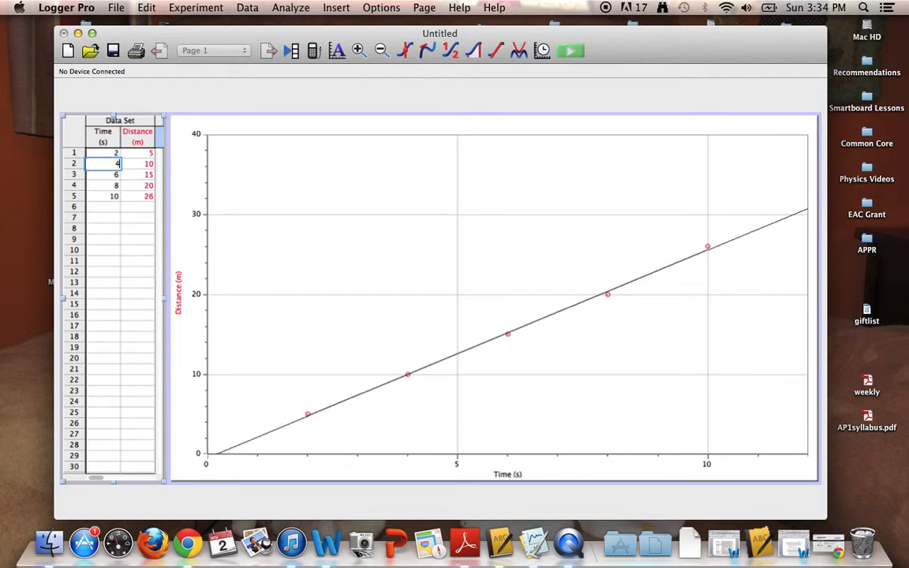
key(Tab)
text(10)
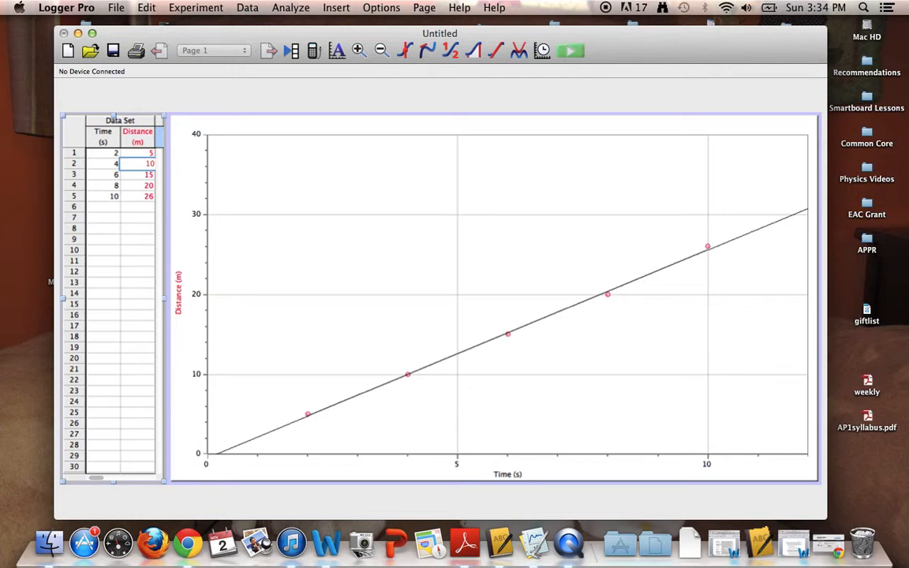
key(Tab)
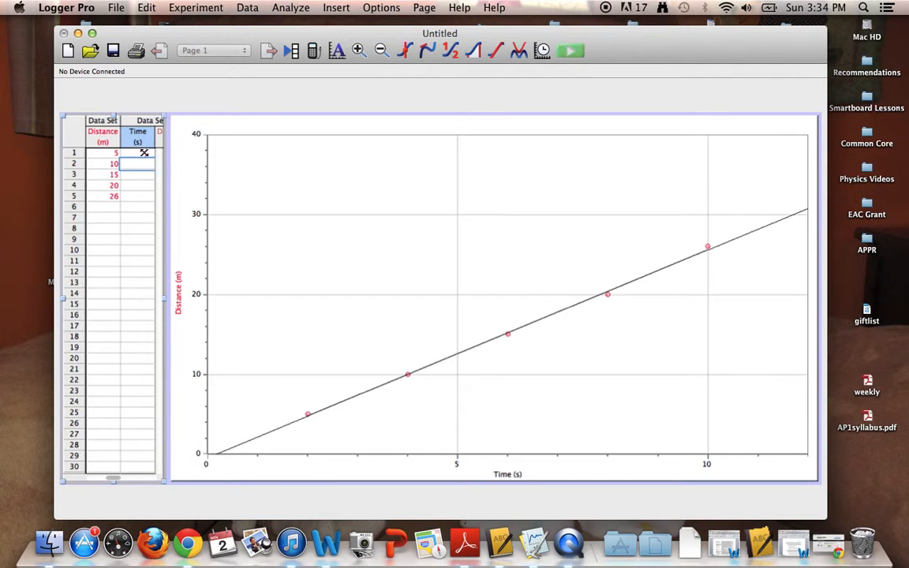
Enter the times 2, 4, 6, 8 and 10 s in the Time column of Data Set 2
click(143, 153)
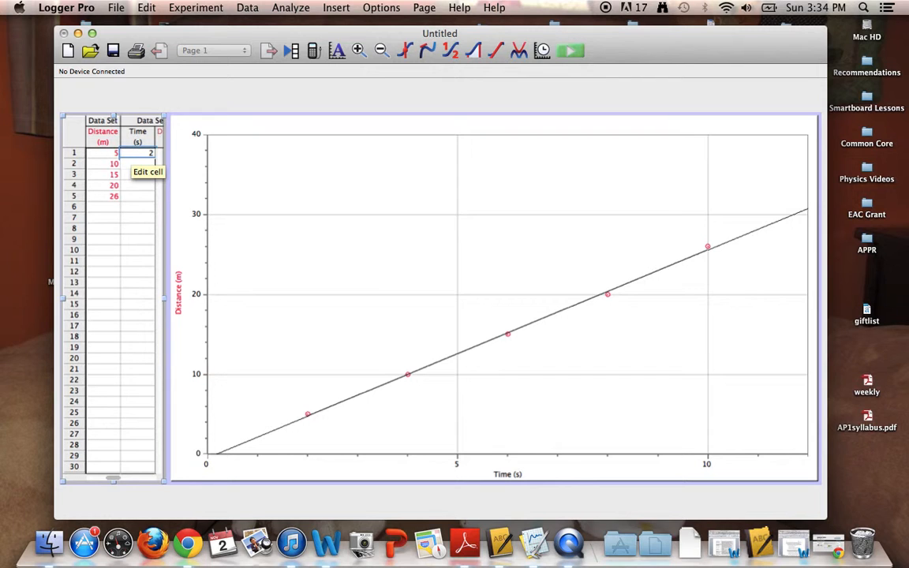
key(Return)
key(Return)
key(Return)
text(8)
key(Return)
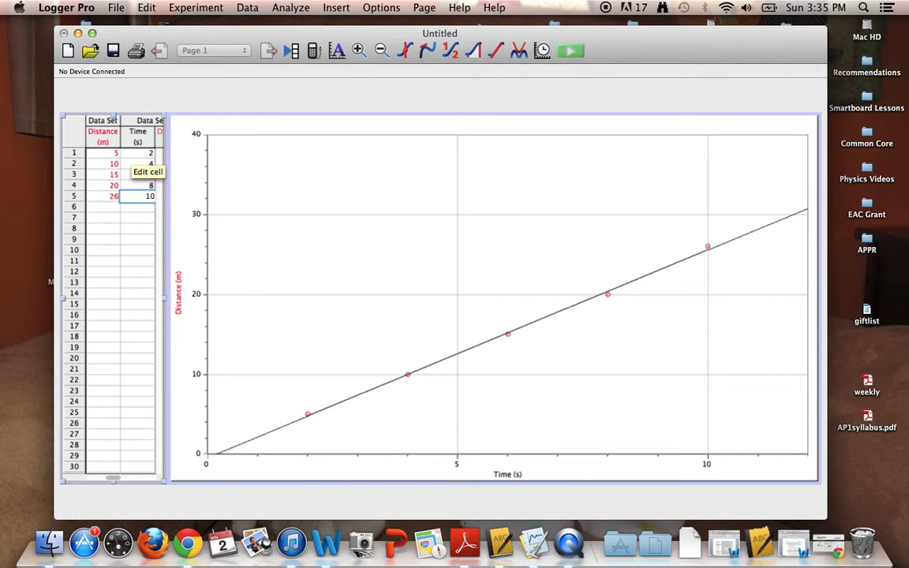
key(Tab)
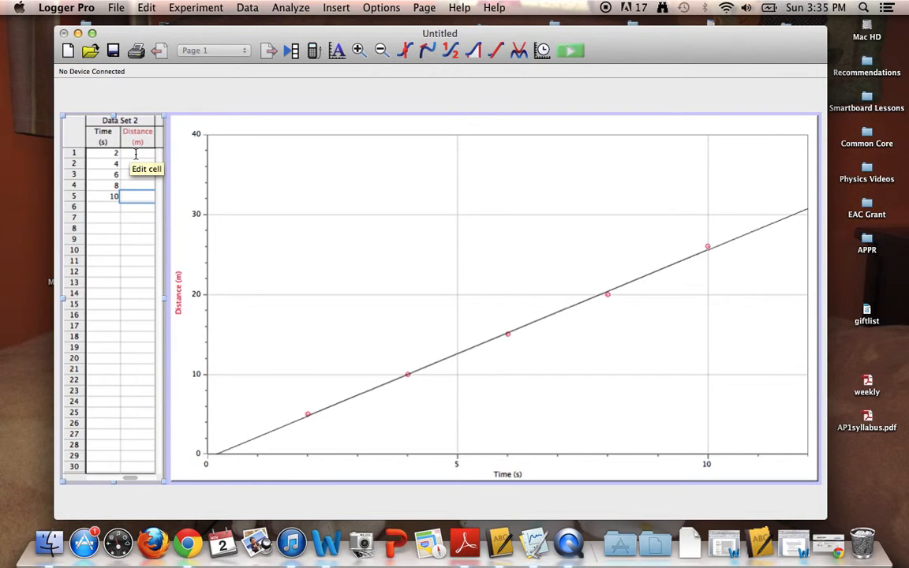
Enter the distances 5, 12, 25, 40 and 68 m in the Distance column of Data Set 2
click(135, 154)
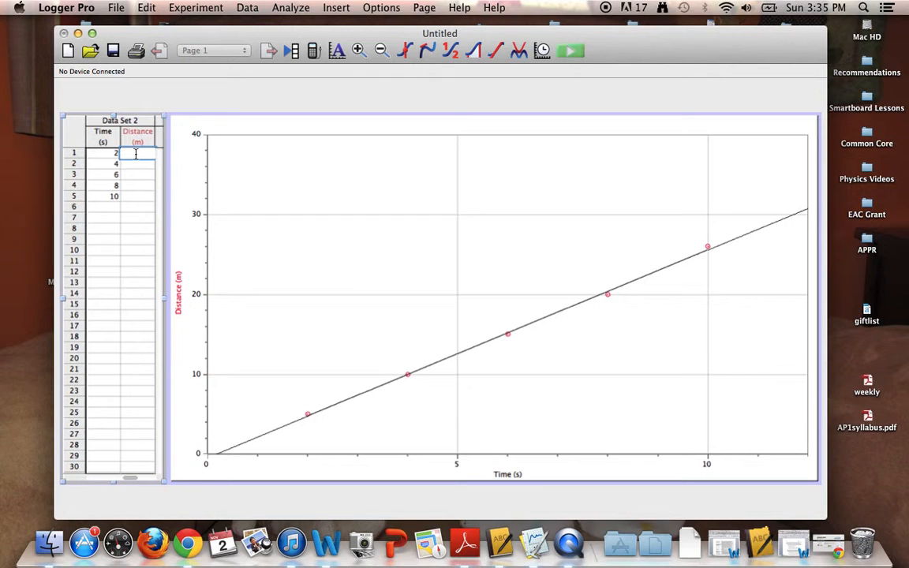
text(5)
key(Return)
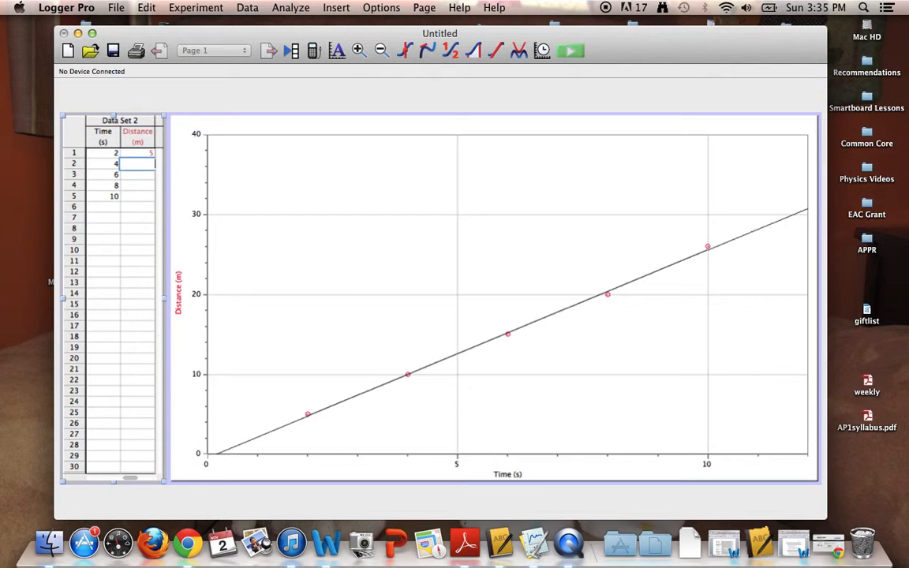
text(12)
key(Return)
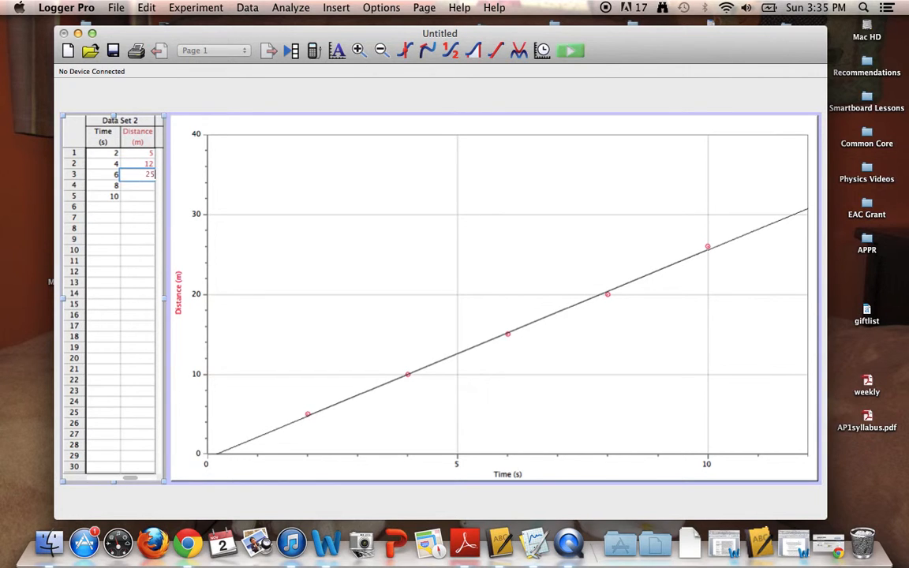
text(25)
key(Return)
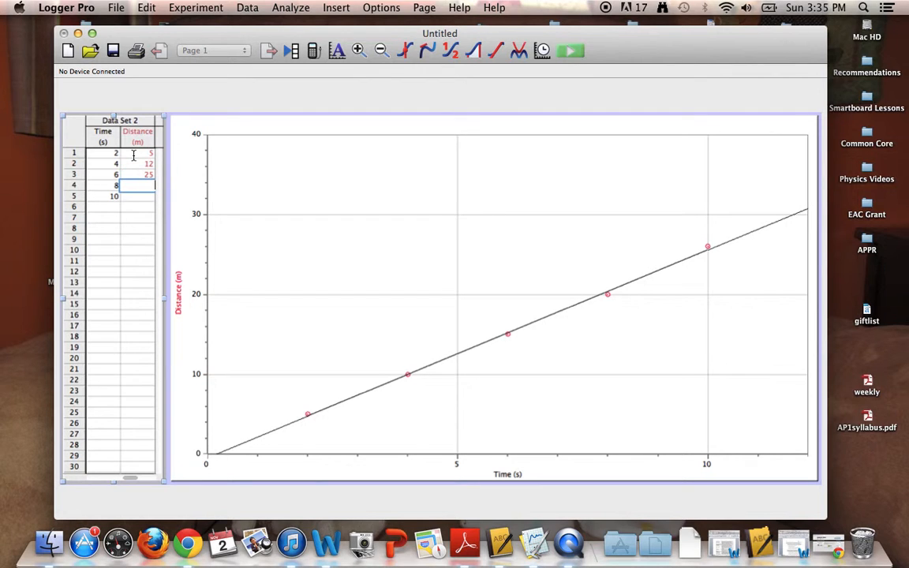
text(40)
key(Return)
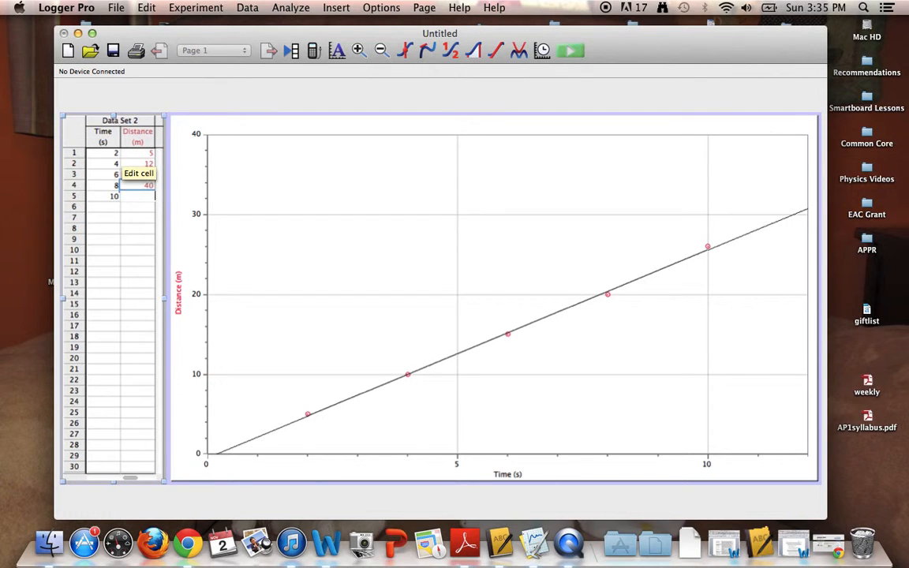
text(68)
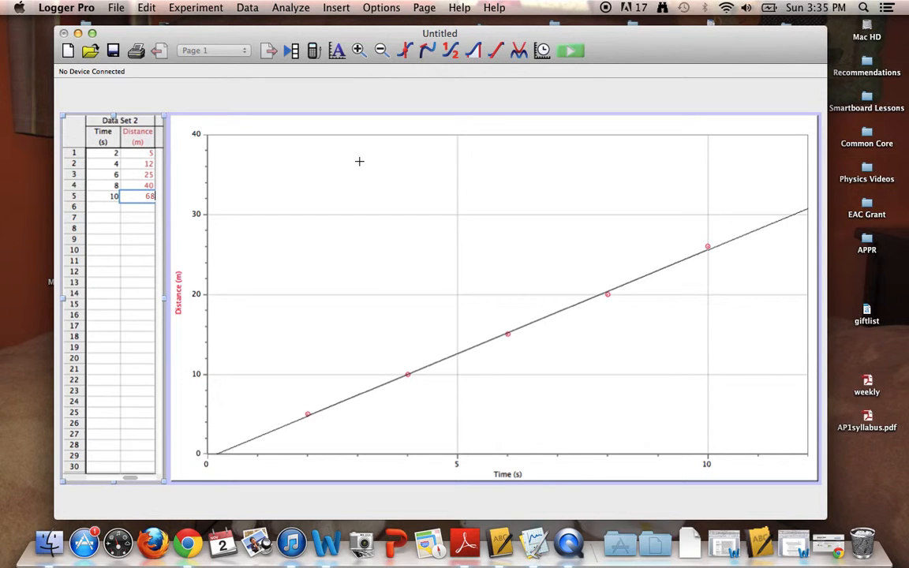
Add the Distance column of Data Set 2 to the graph's Y-axis columns in the axes options
click(398, 316)
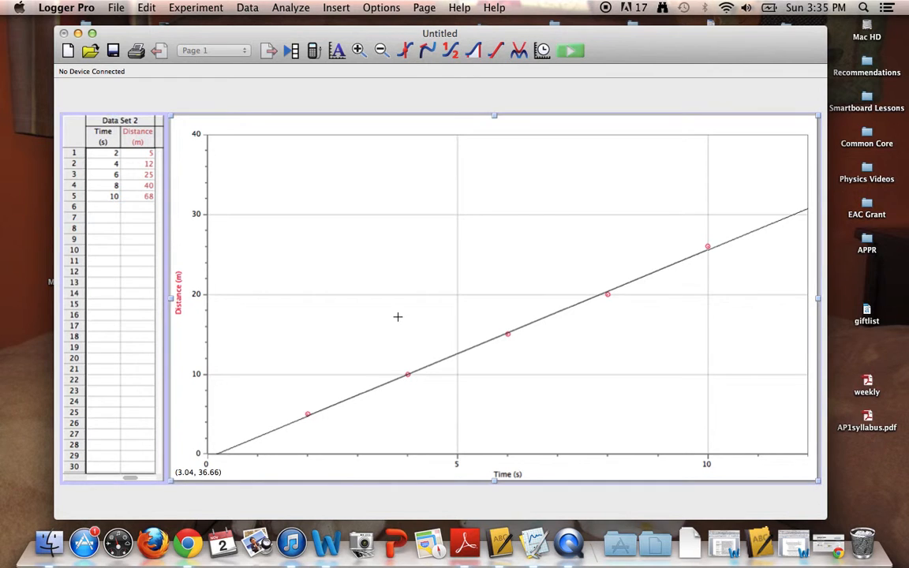
double_click(398, 318)
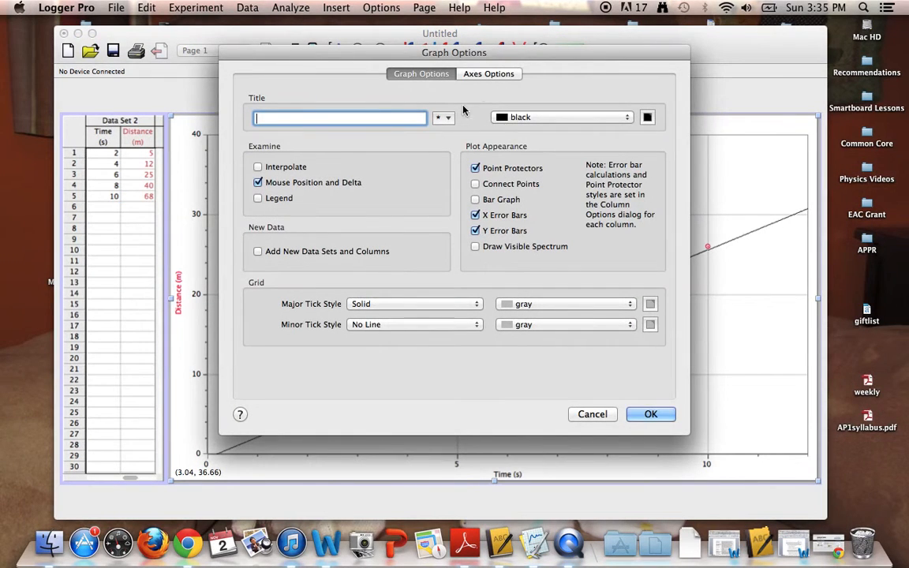
click(490, 74)
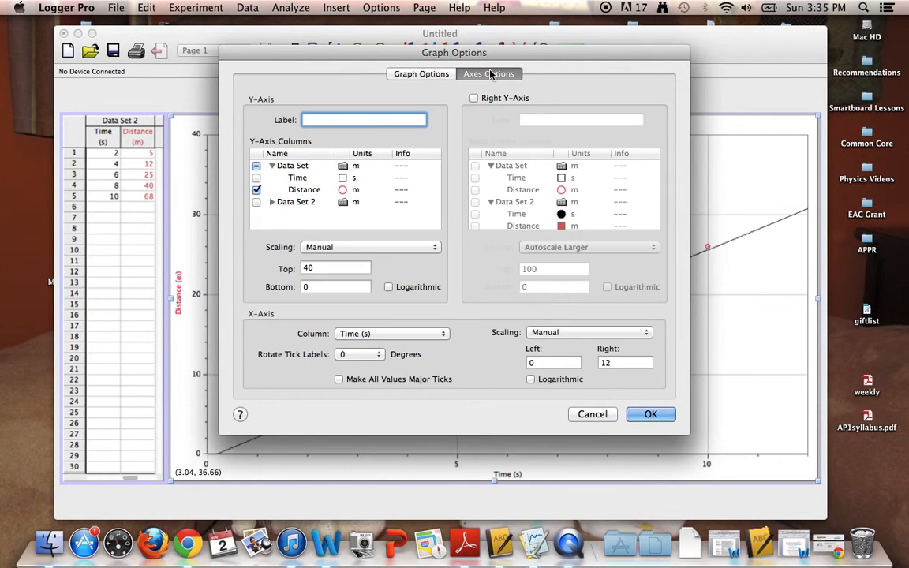
click(272, 203)
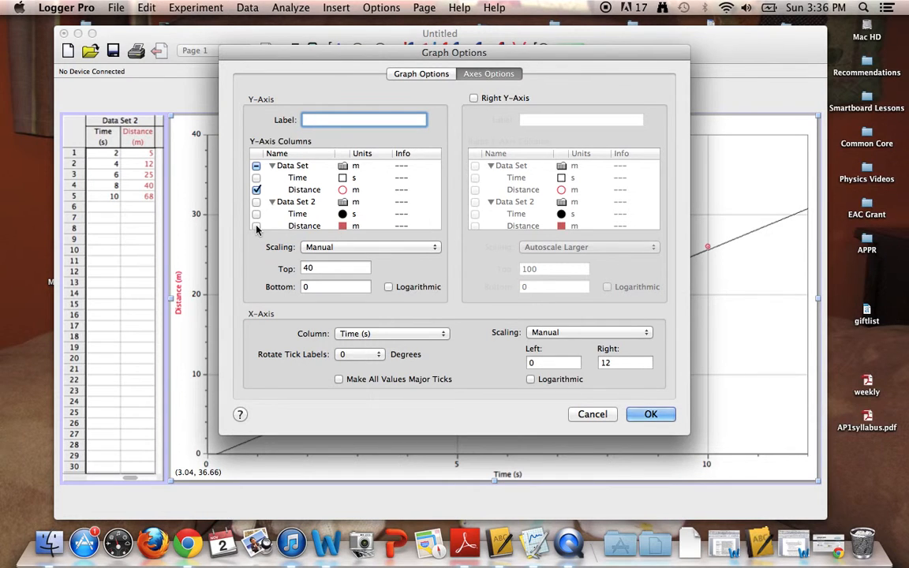
click(256, 226)
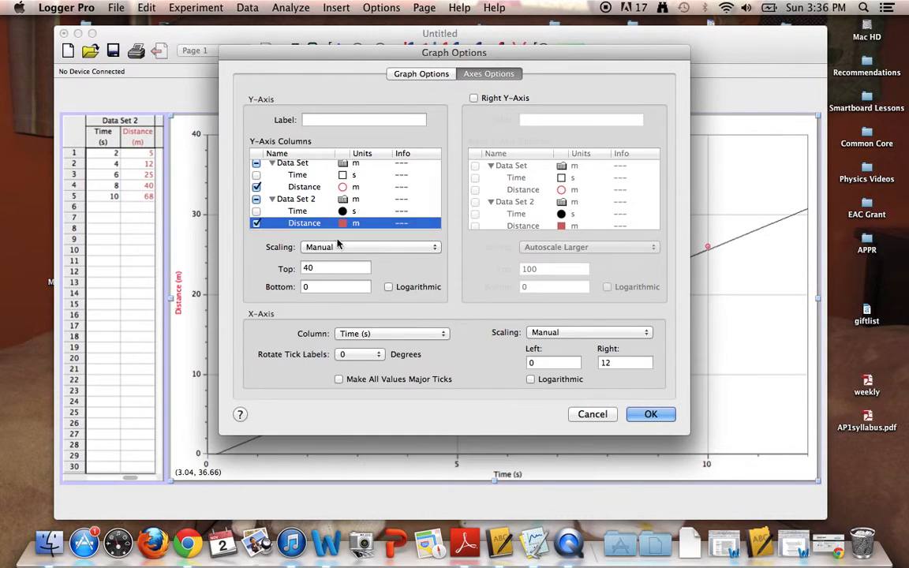
click(650, 414)
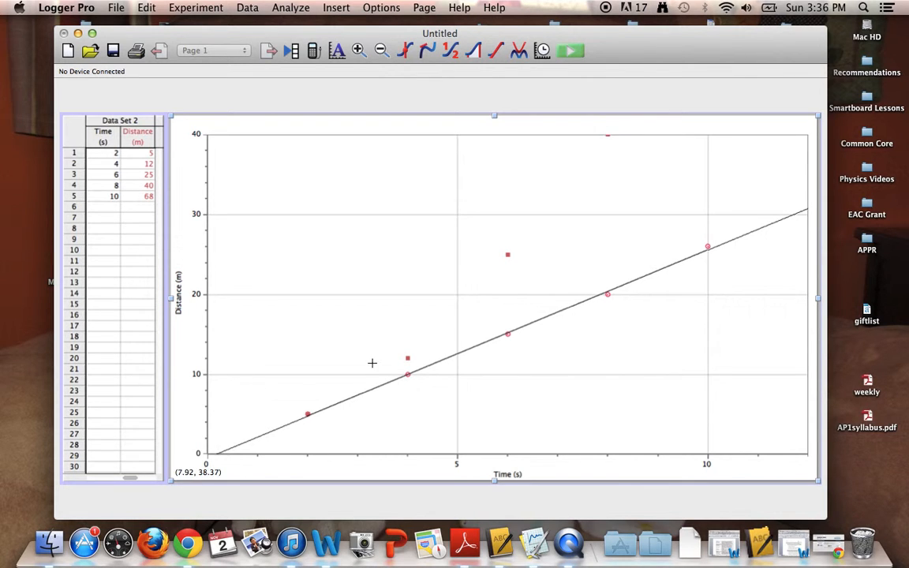
Set the maximum of the graph's Distance axis to 70
click(197, 136)
text(70)
click(336, 161)
click(490, 338)
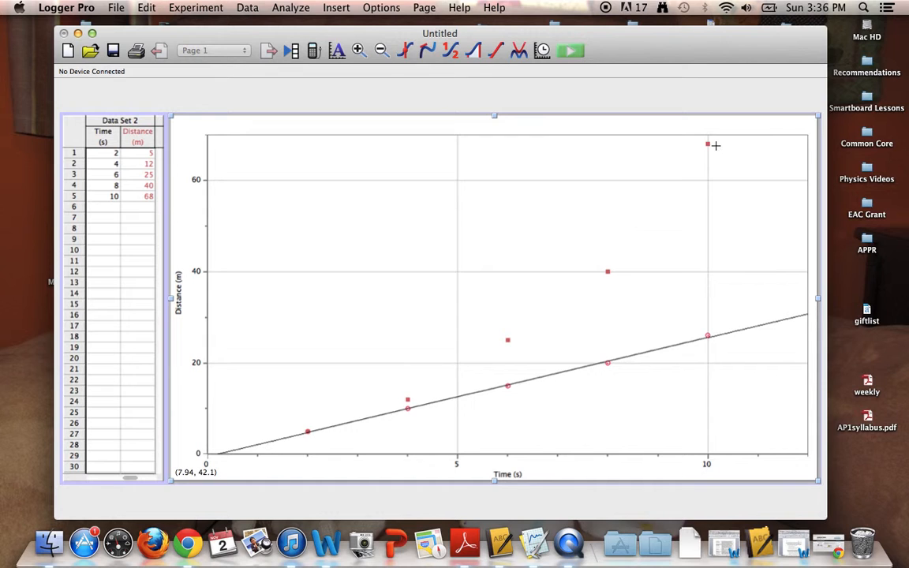
Open a curve fit for the Distance column of Data Set 2
click(517, 52)
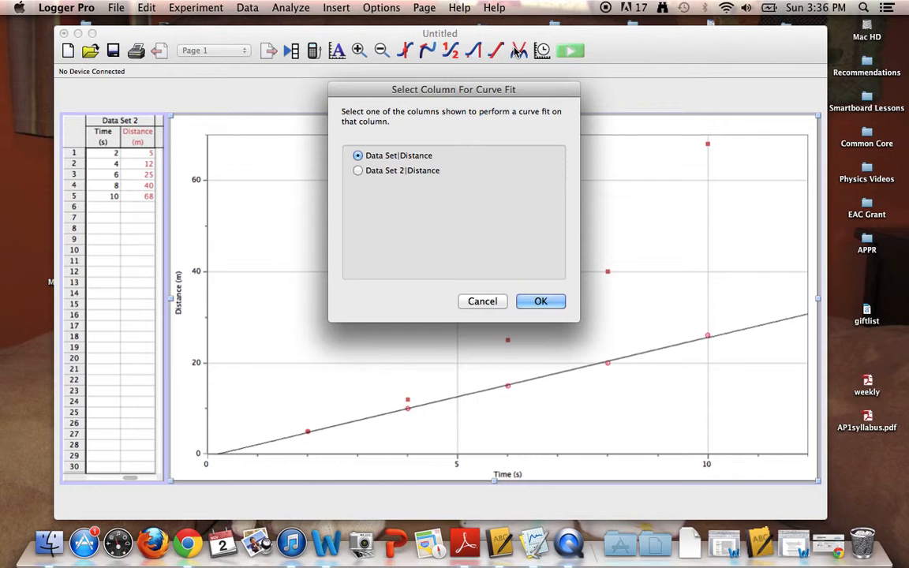
click(359, 172)
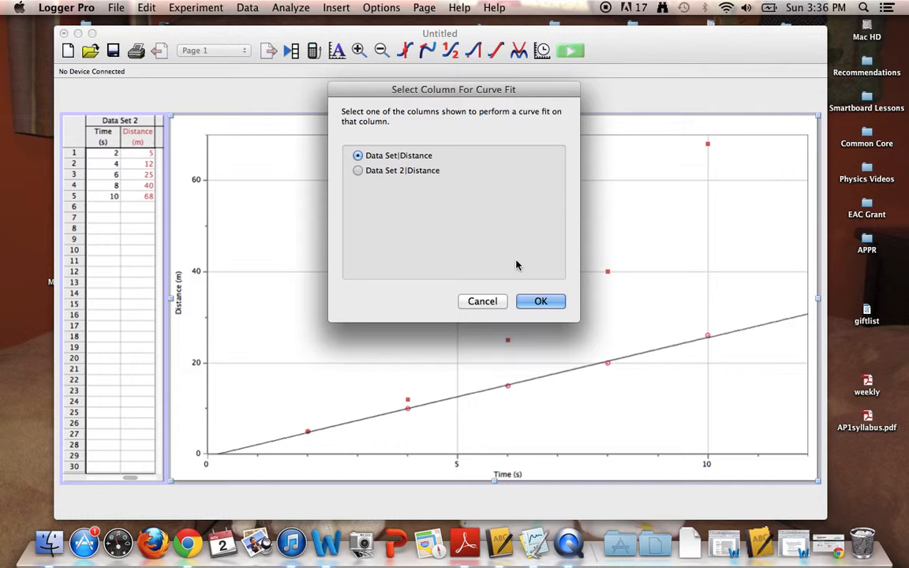
click(543, 301)
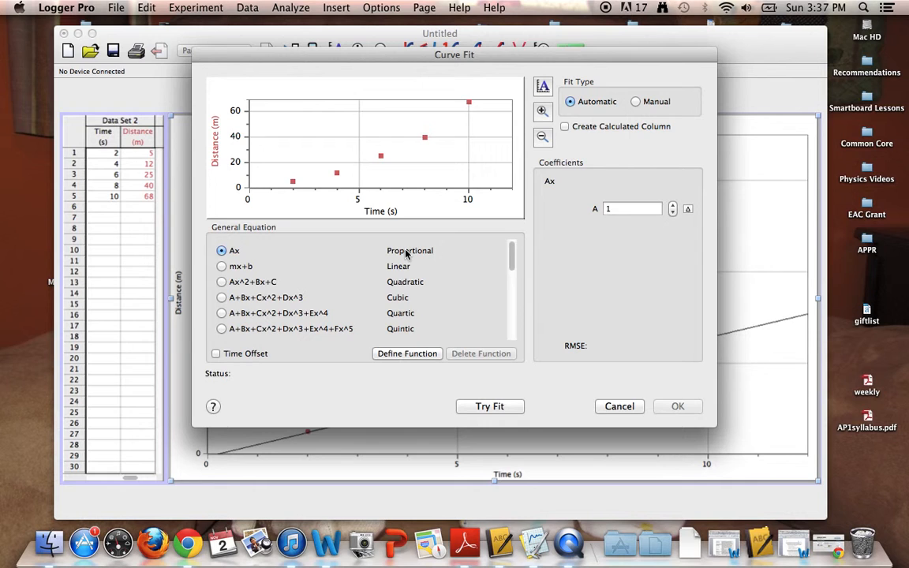
Try the proportional fit Ax and the linear fit mx+b on the Data Set 2 distances
click(491, 407)
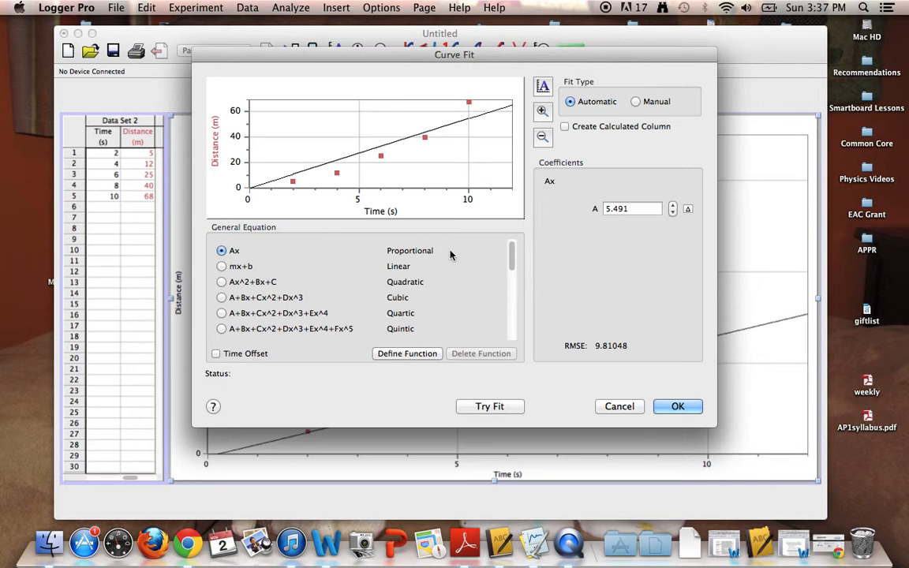
click(222, 267)
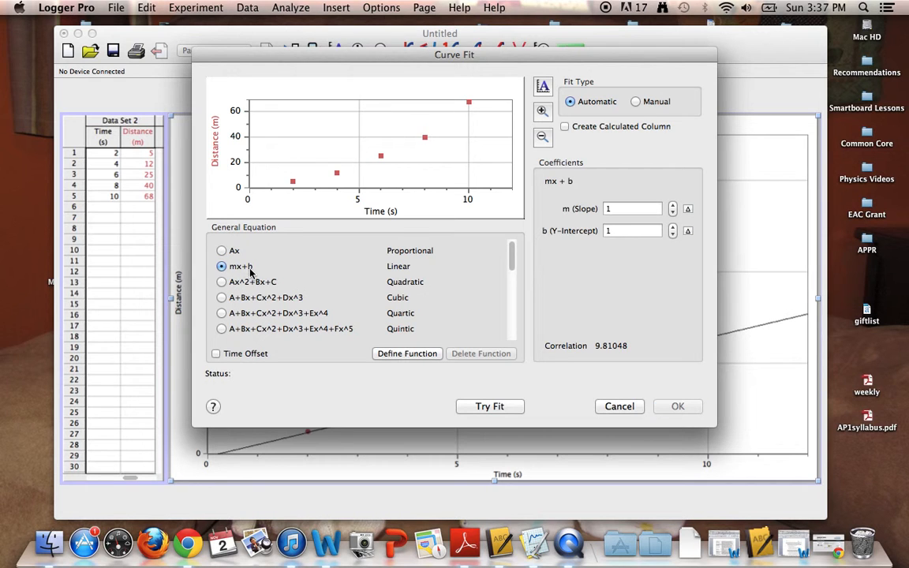
click(497, 406)
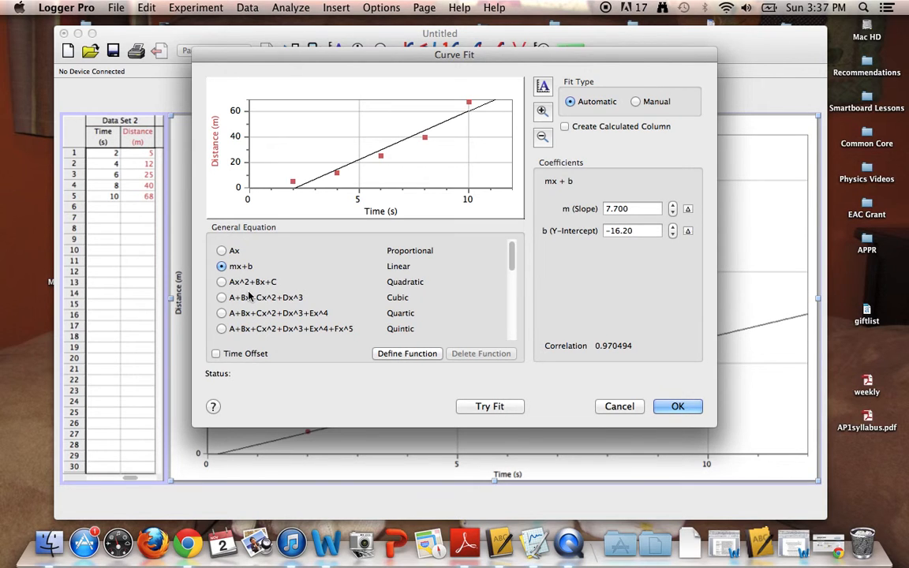
Fit the quadratic equation Ax^2+Bx+C to the Data Set 2 distances and add the curve to the graph
click(222, 282)
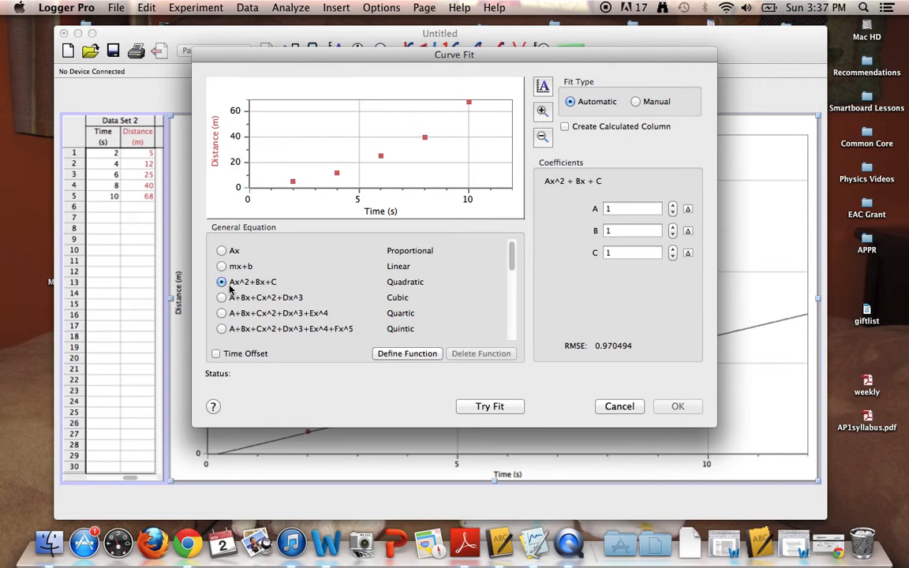
click(510, 409)
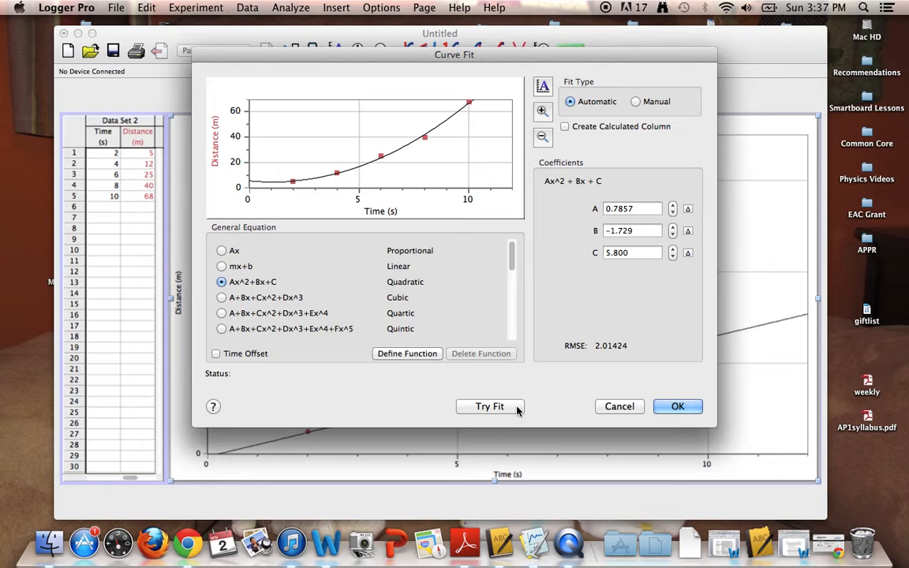
click(666, 408)
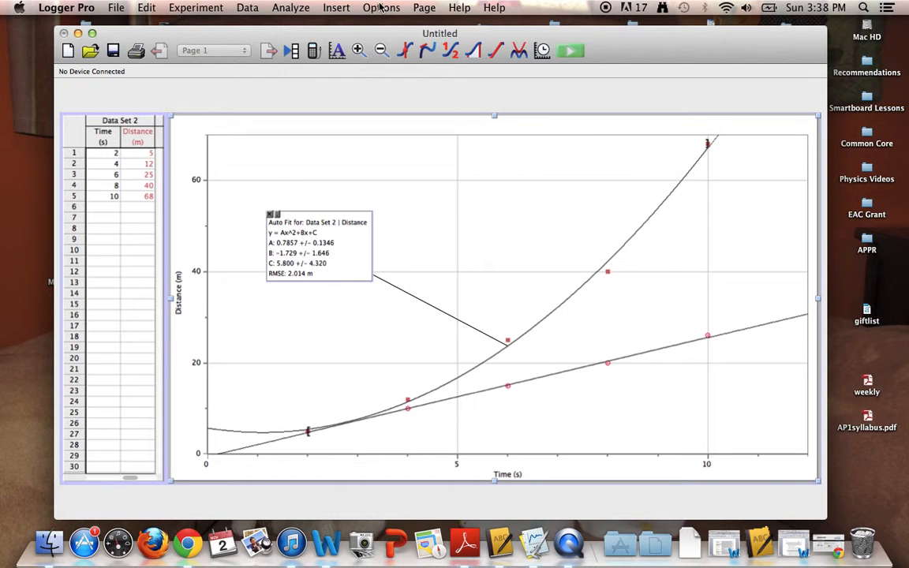
Hide the results box of the Data Set 2 quadratic fit on the graph, keeping its curve
double_click(298, 224)
click(457, 210)
click(523, 245)
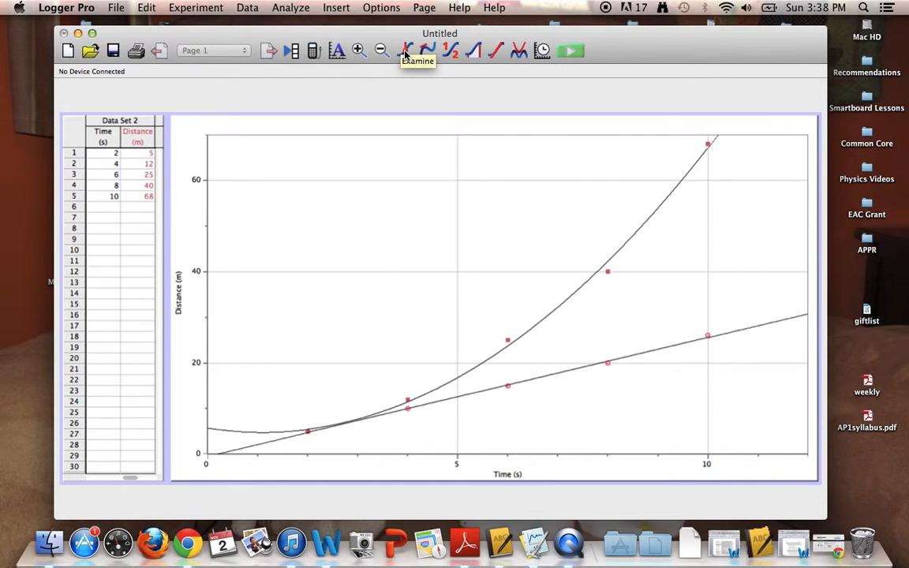
Turn on Examine and inspect the time and distance values of both data sets at several points along the graph
click(405, 54)
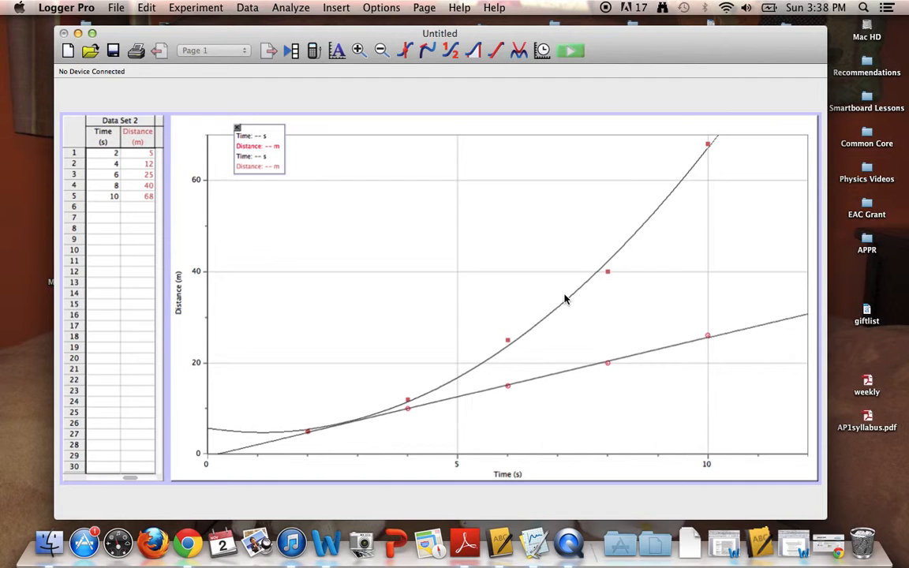
click(665, 230)
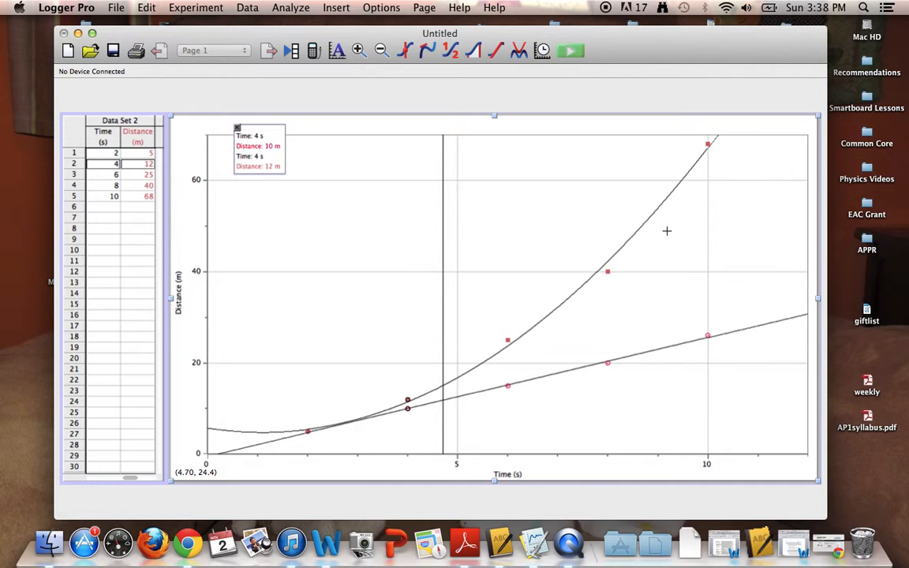
drag(442, 343, 667, 231)
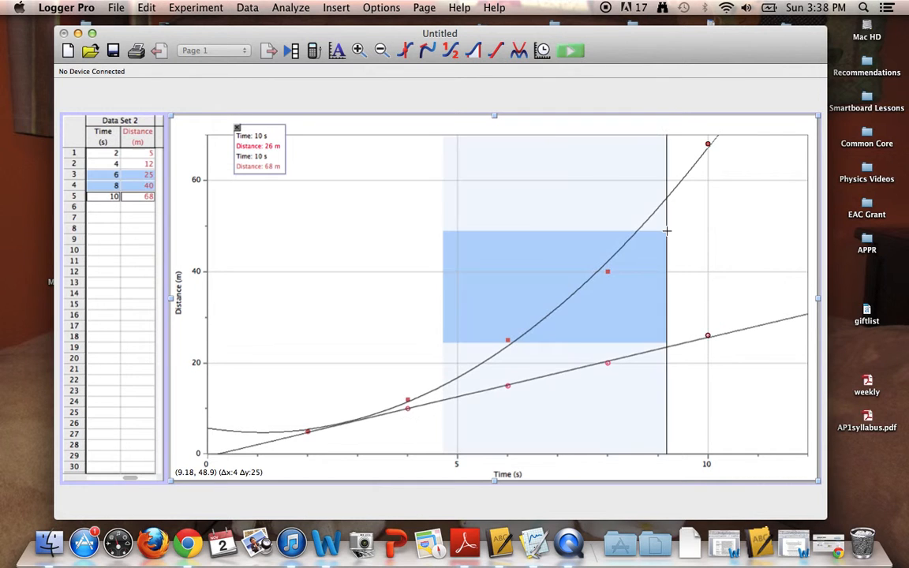
click(574, 276)
click(400, 398)
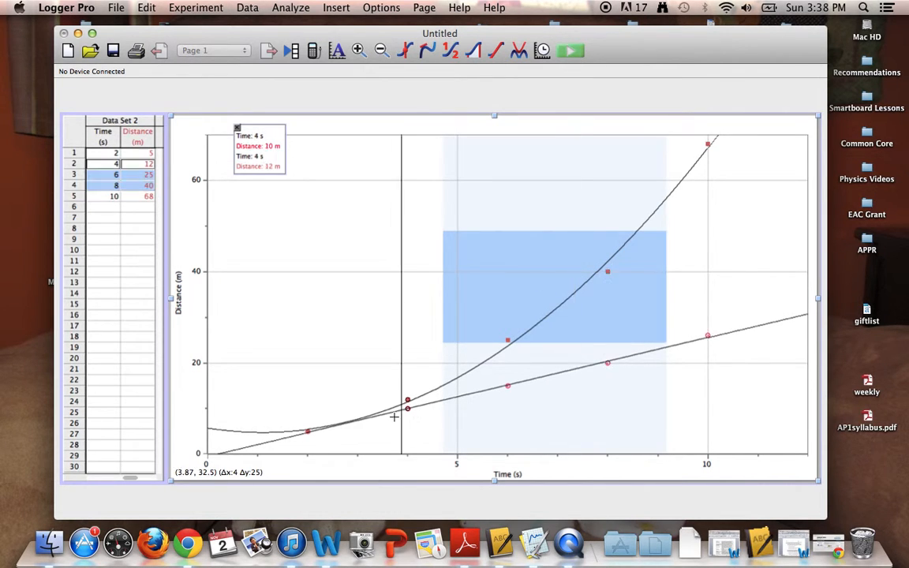
click(478, 370)
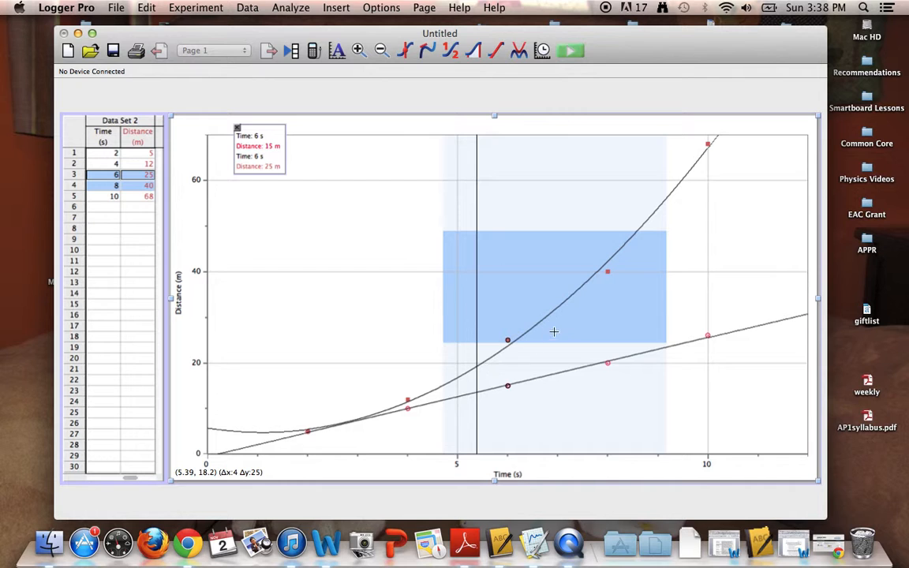